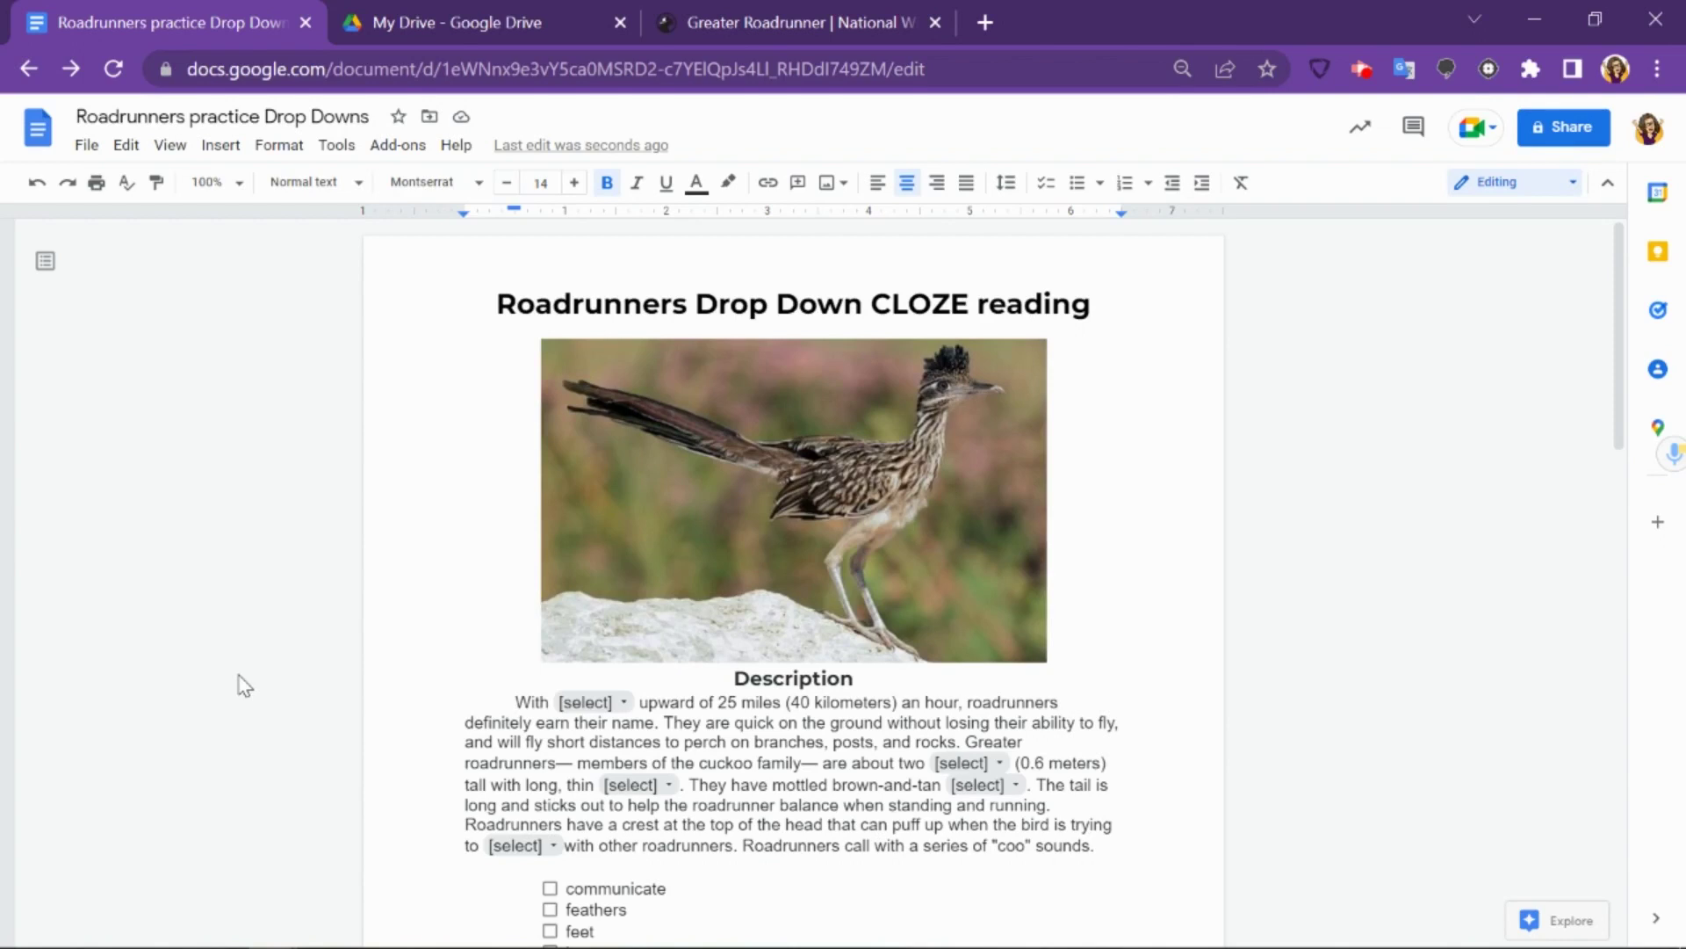
# - Check the Greater Roadrunner source web page, then return to the Roadrunners practice document
pyautogui.click(794, 24)
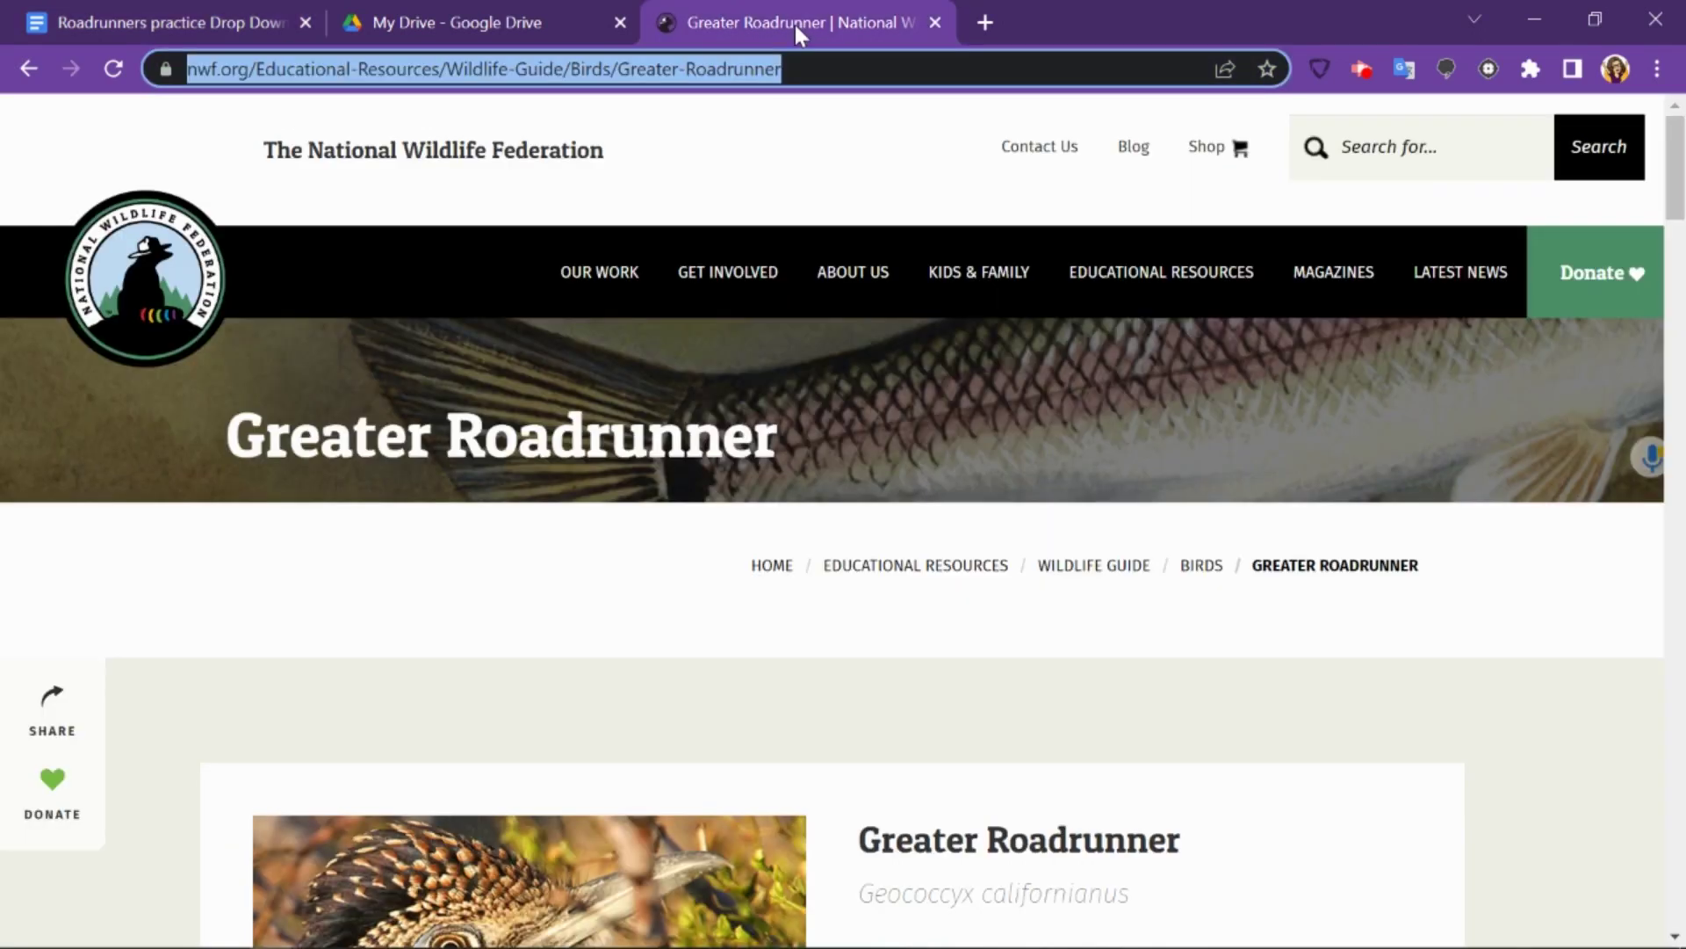
pyautogui.moveTo(600, 272)
pyautogui.click(176, 18)
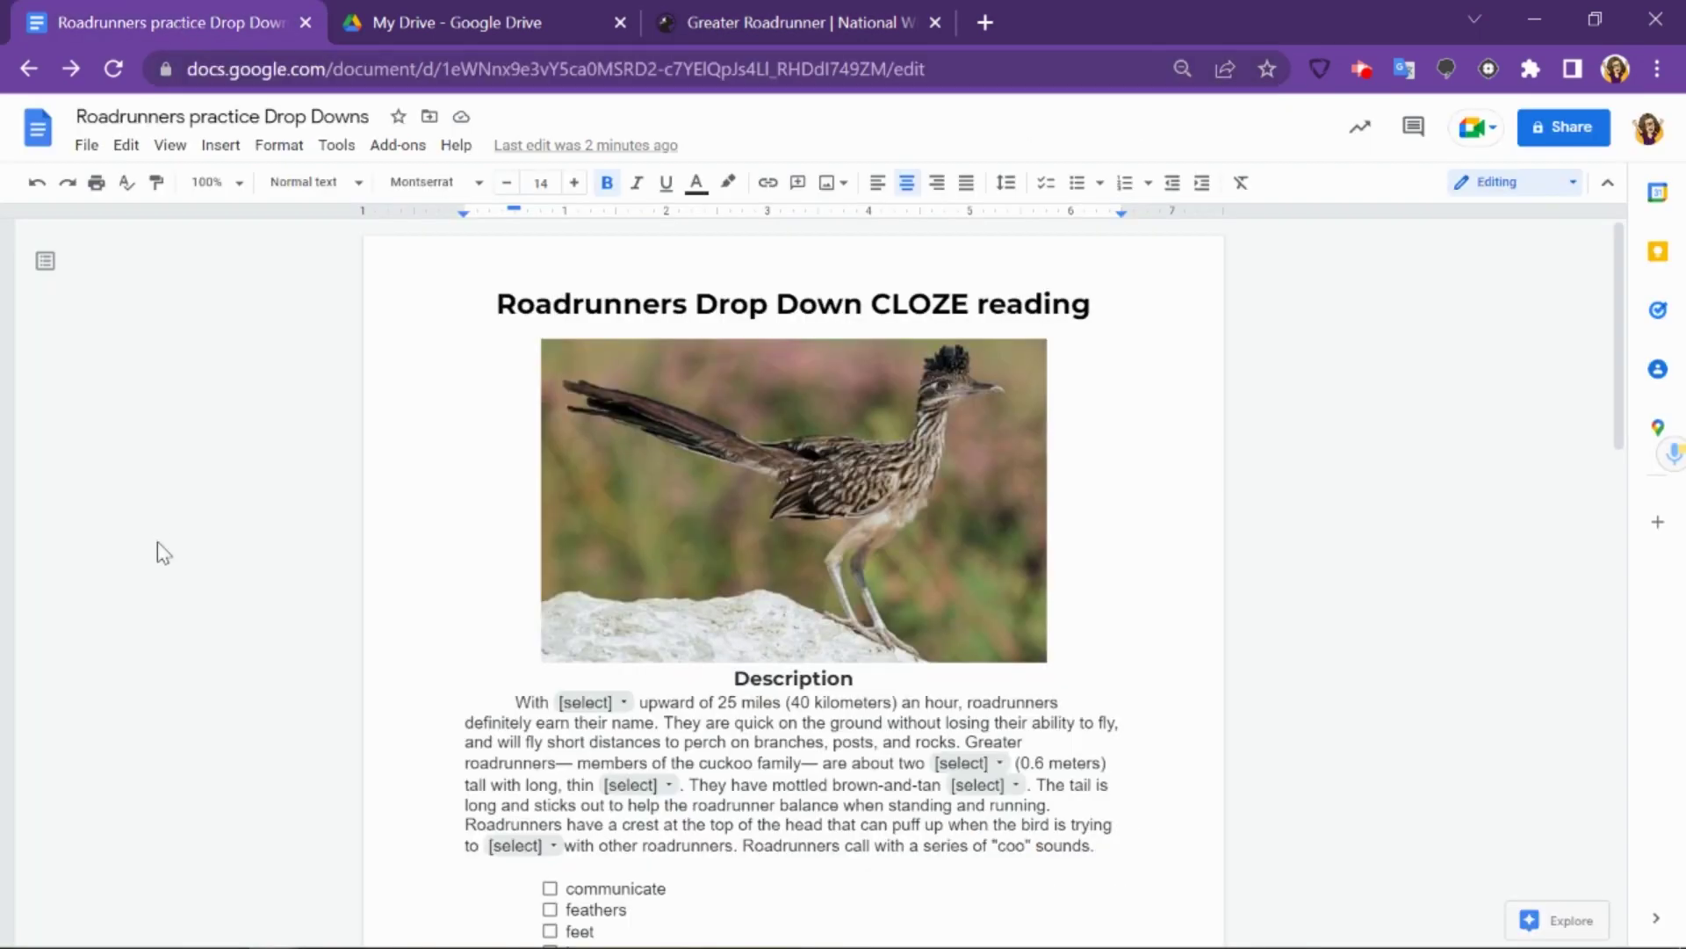
# - Scroll down to the Range section and put the caret at the end of its paragraph
pyautogui.scroll(-6, 156, 542)
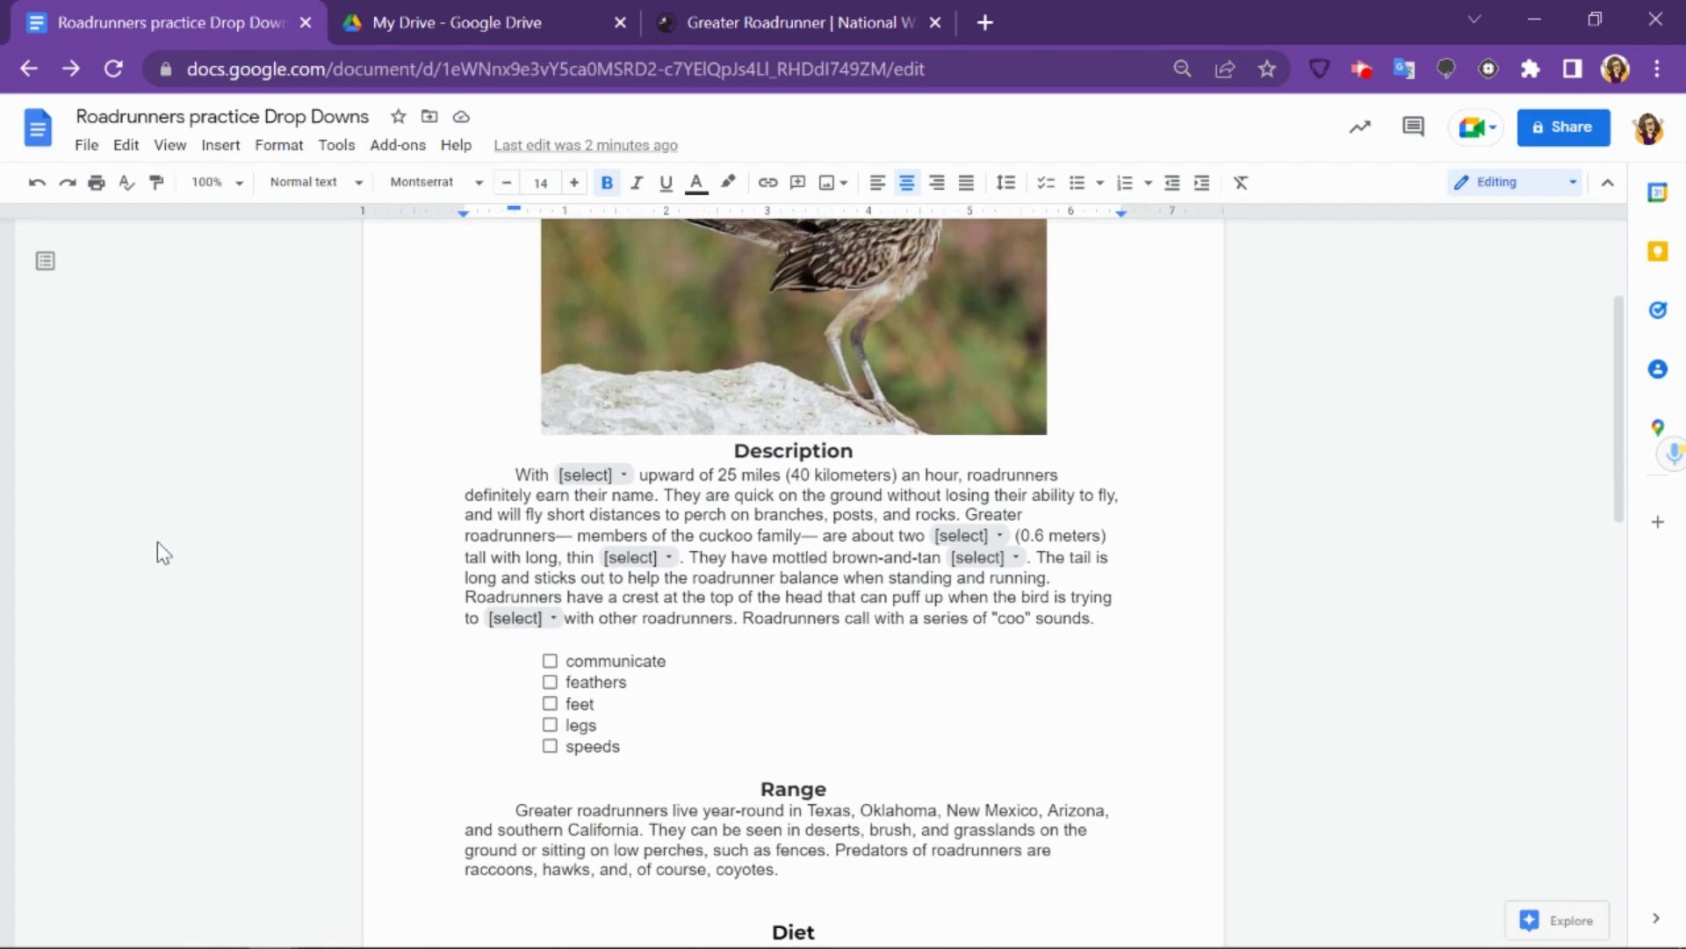
pyautogui.scroll(-2, 156, 541)
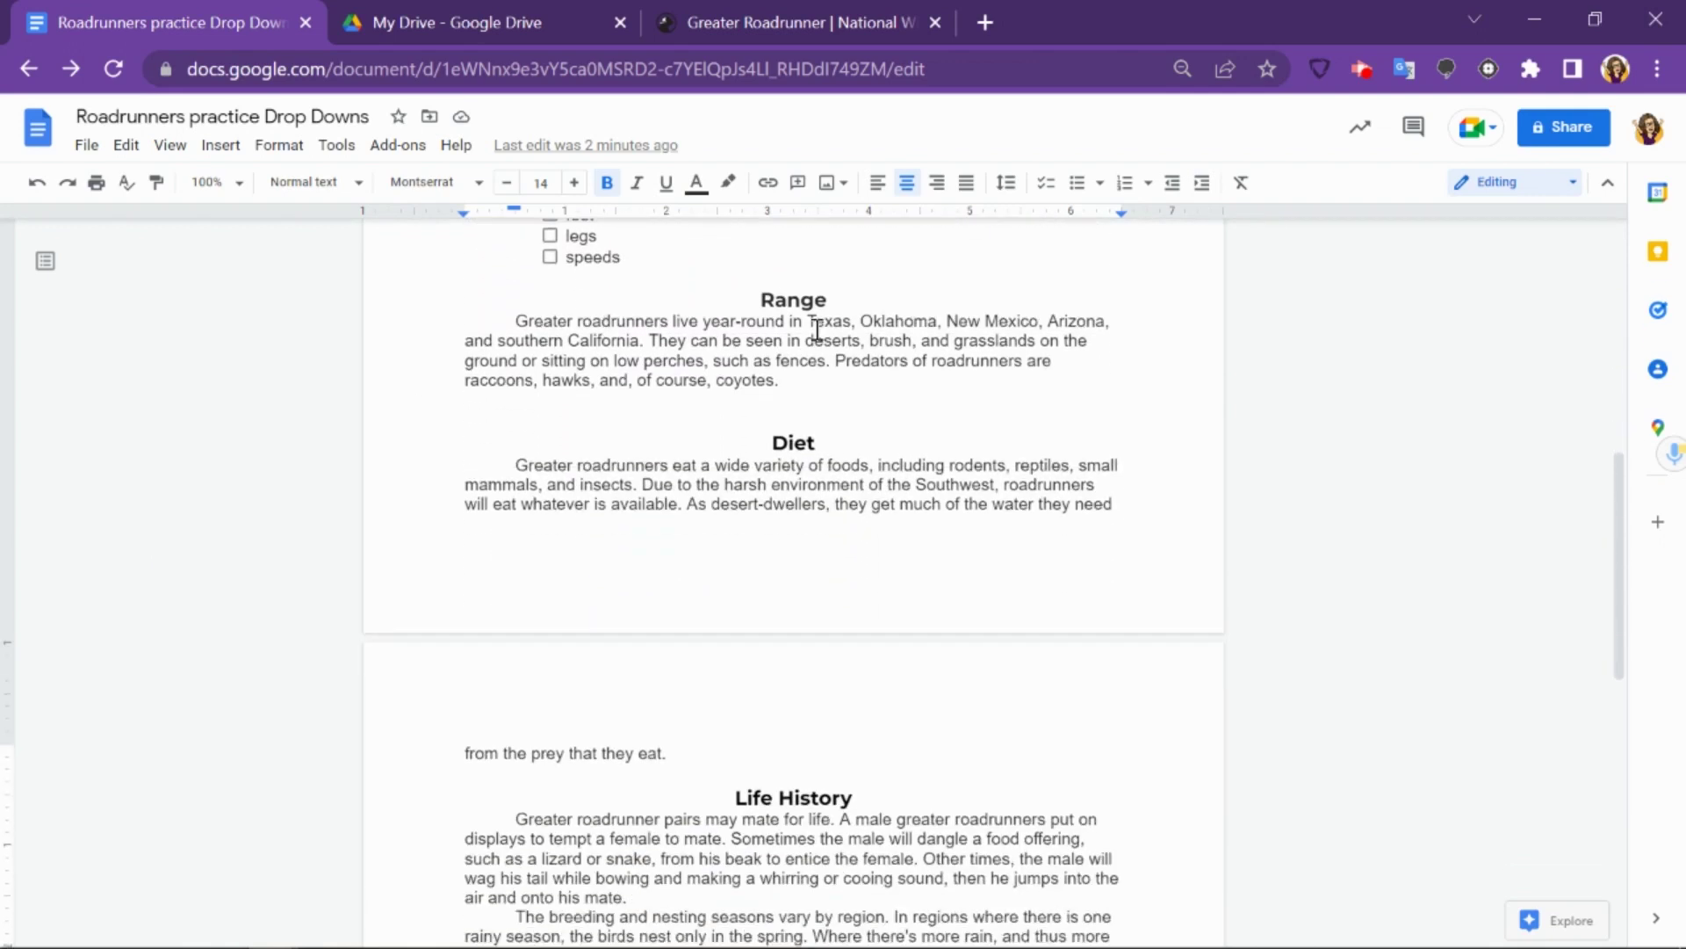
pyautogui.click(793, 379)
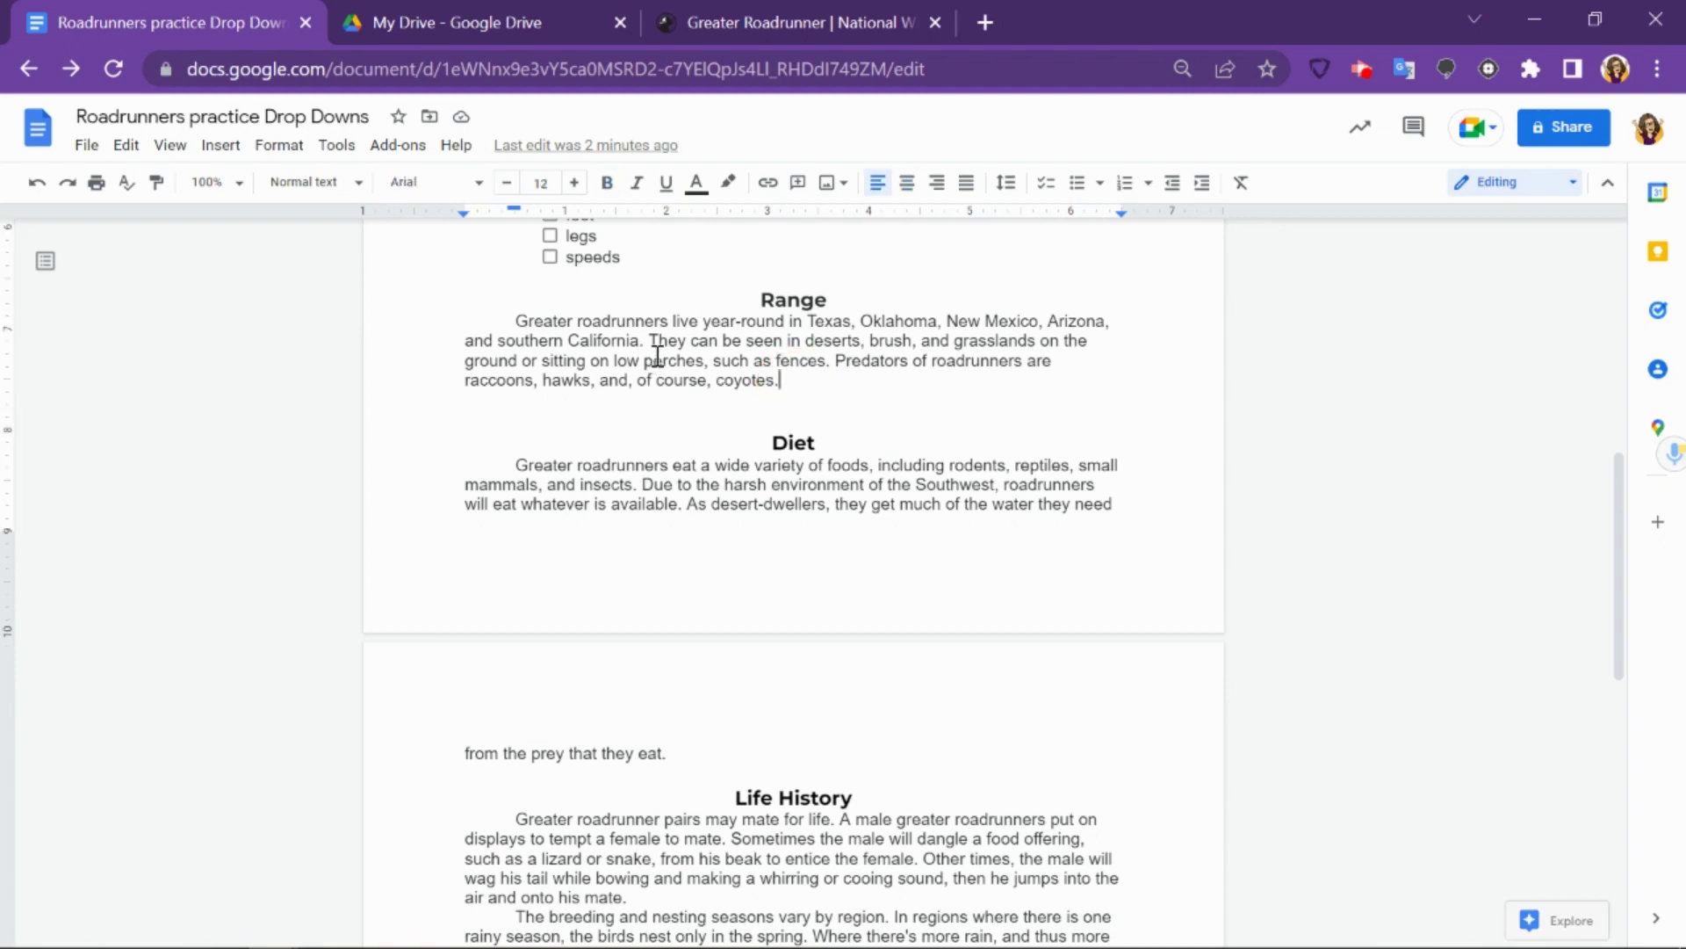
# - Drag the words live, brush and Predators out of the Range paragraph to below it
pyautogui.doubleClick(687, 319)
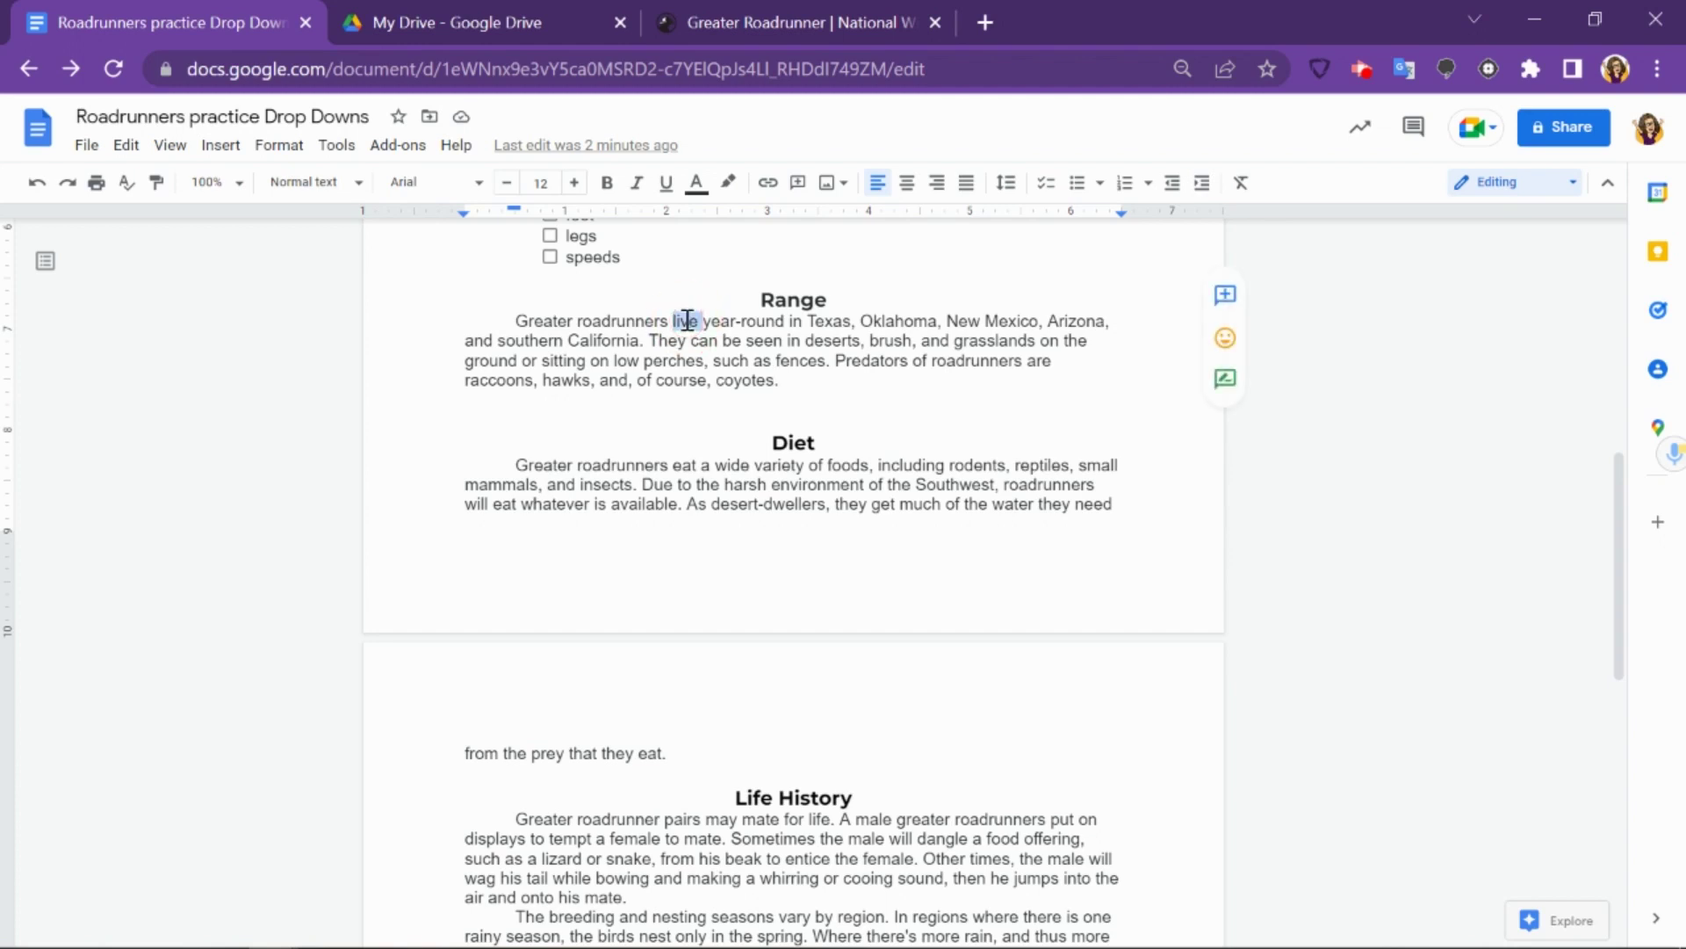
pyautogui.click(602, 406)
pyautogui.moveTo(602, 406); pyautogui.dragTo(603, 406)
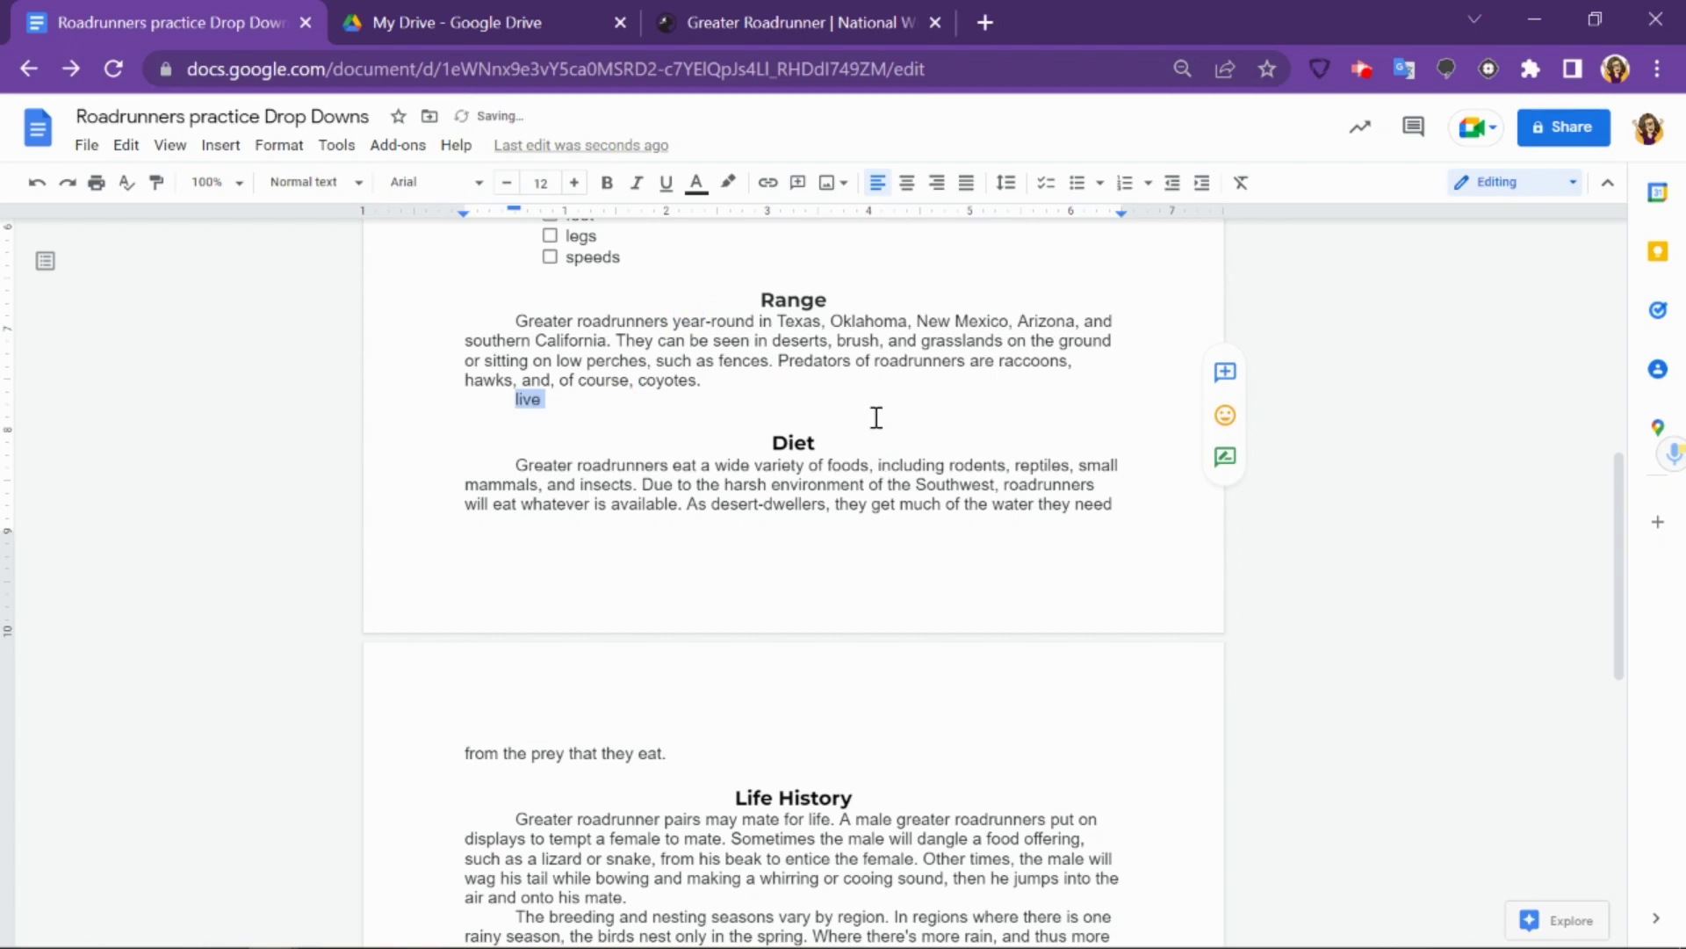
pyautogui.doubleClick(850, 335)
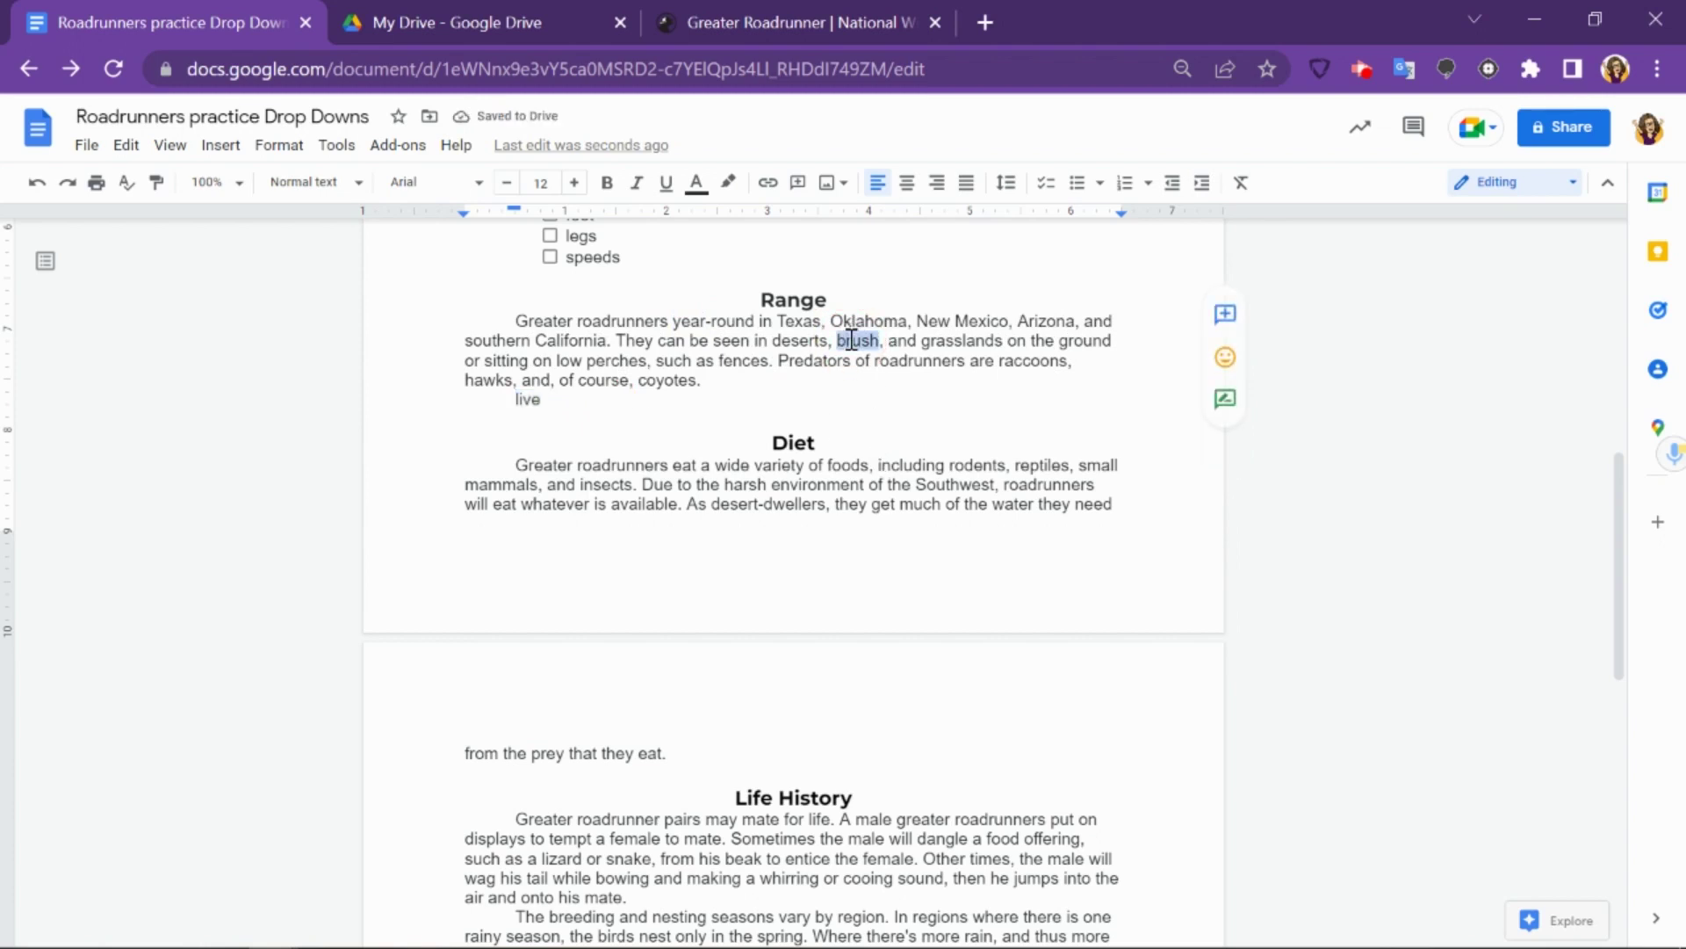
pyautogui.moveTo(852, 339)
pyautogui.mouseDown()
pyautogui.moveTo(714, 409)
pyautogui.moveTo(603, 425)
pyautogui.mouseUp()
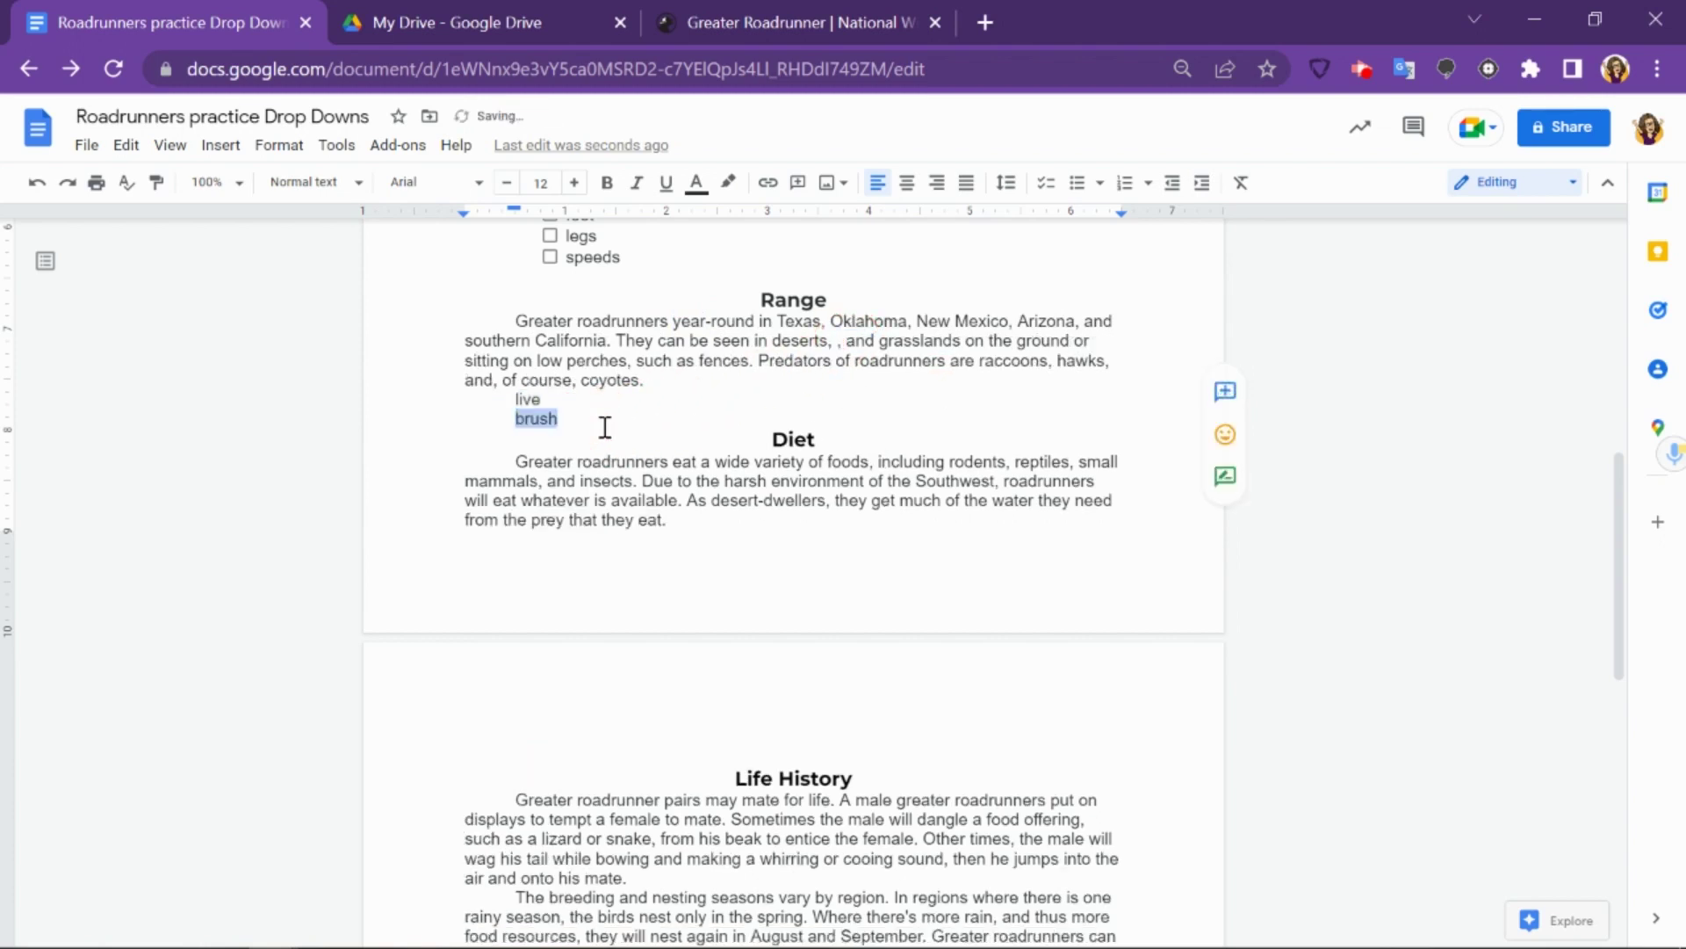
pyautogui.doubleClick(813, 362)
pyautogui.moveTo(813, 361)
pyautogui.mouseDown()
pyautogui.moveTo(742, 400)
pyautogui.moveTo(580, 437)
pyautogui.moveTo(572, 418)
pyautogui.mouseUp()
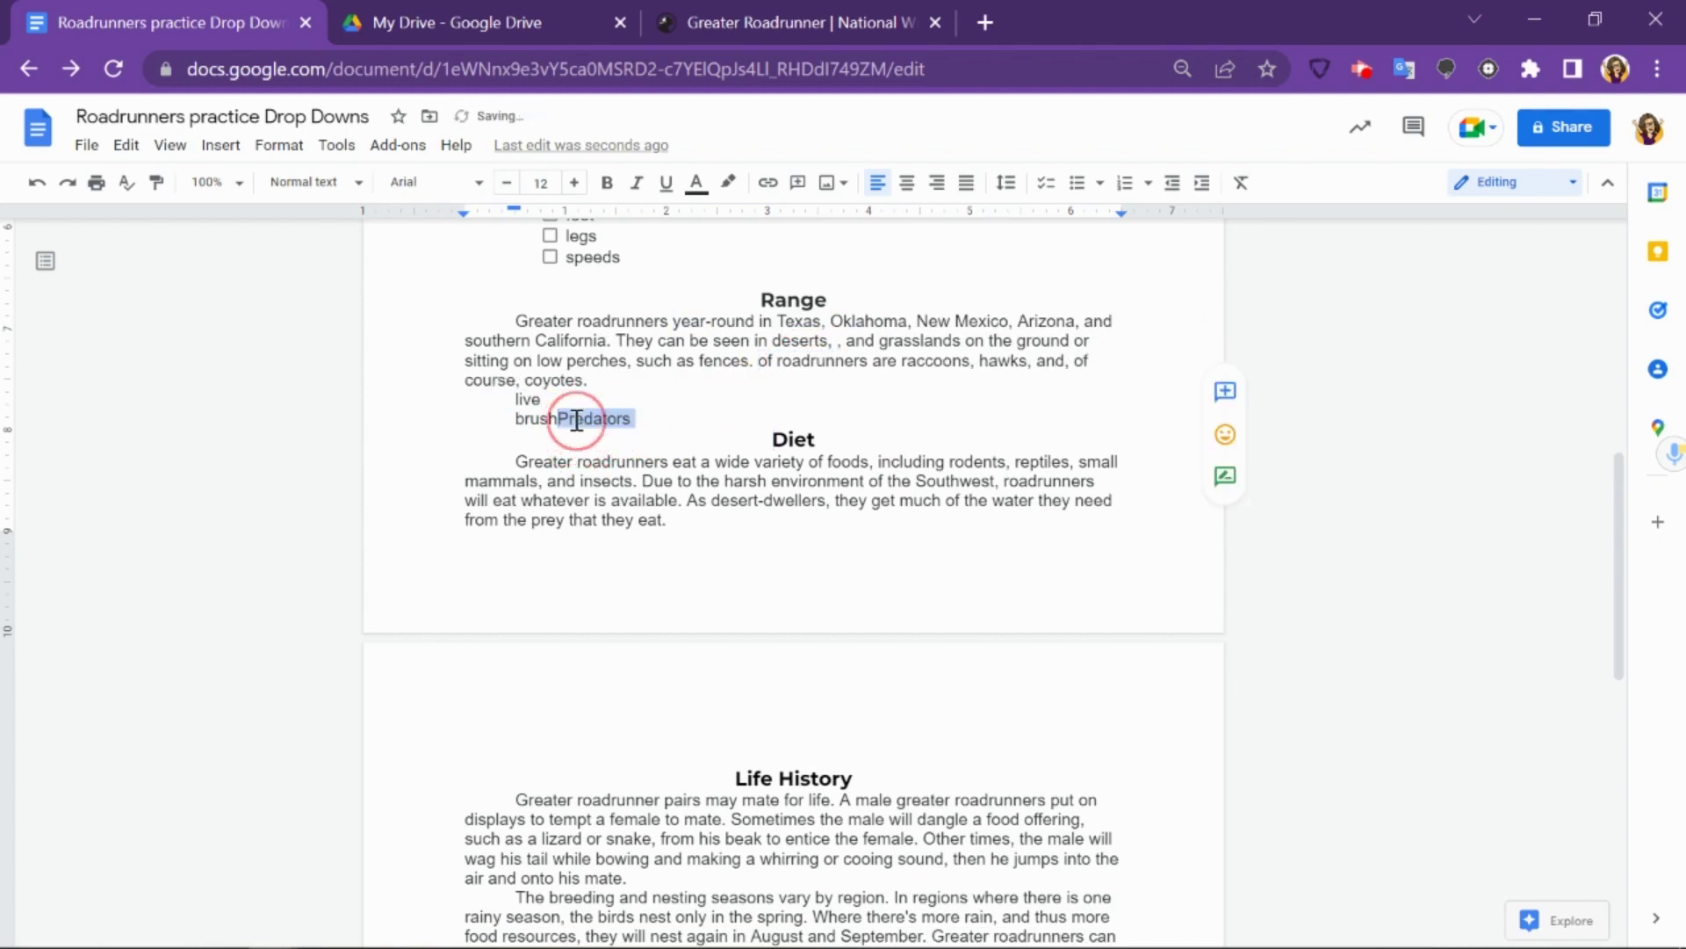
# - Split Brush and Predators onto separate lines and select the three word lines
pyautogui.click(559, 420)
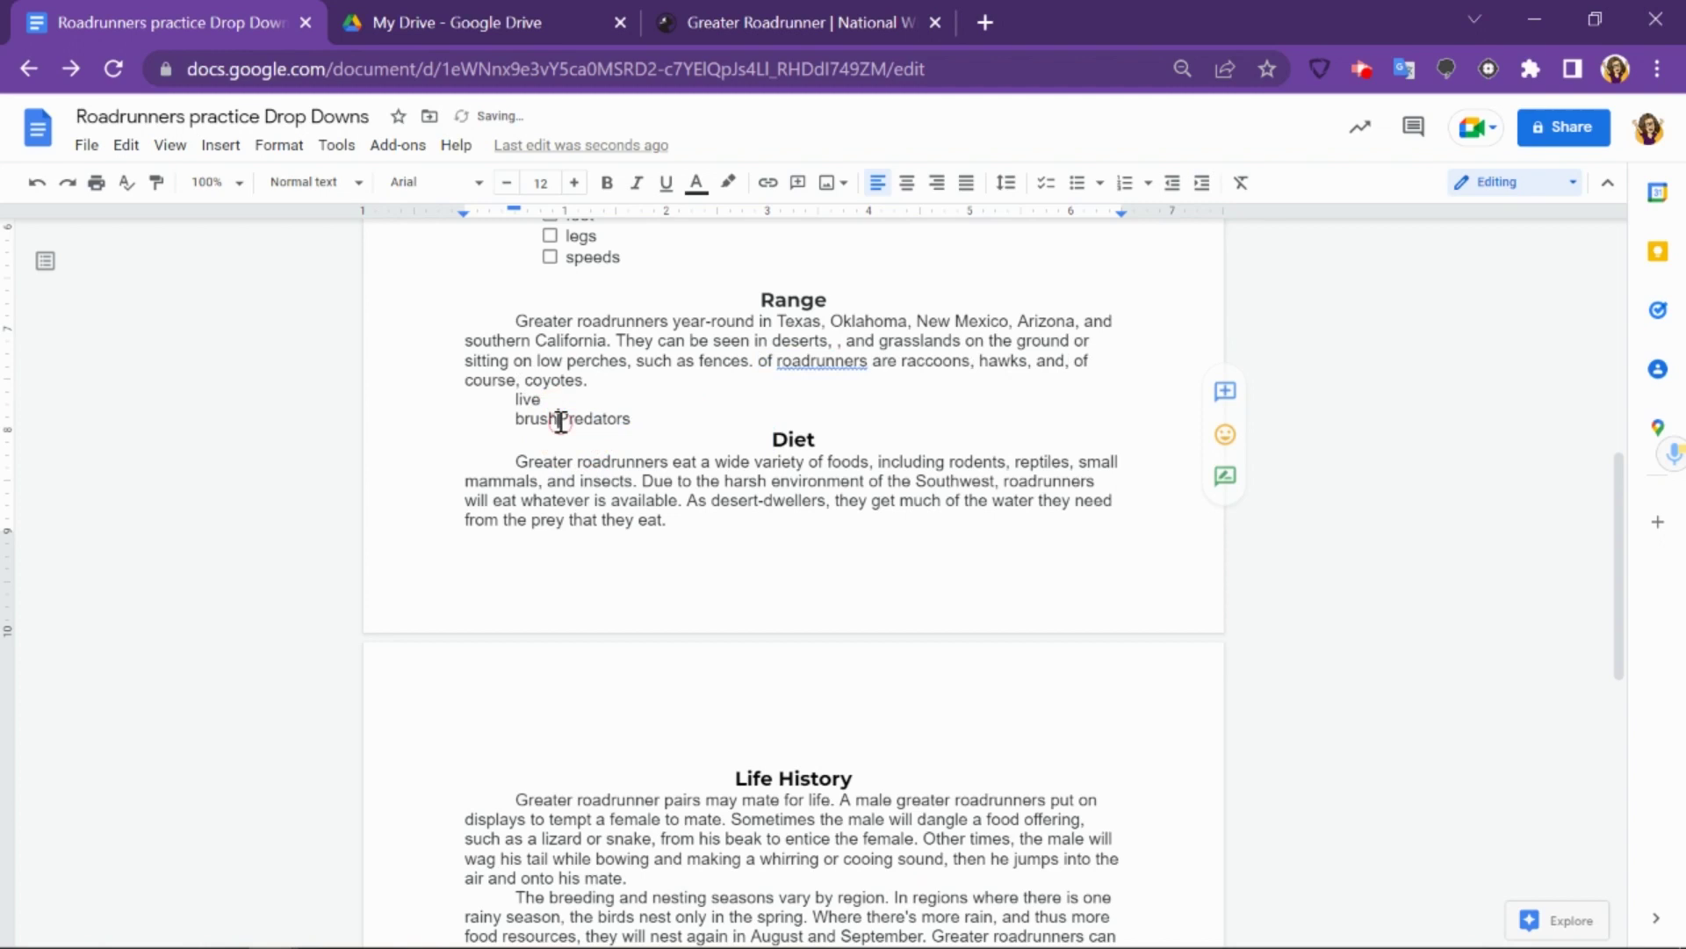
pyautogui.press('Return')
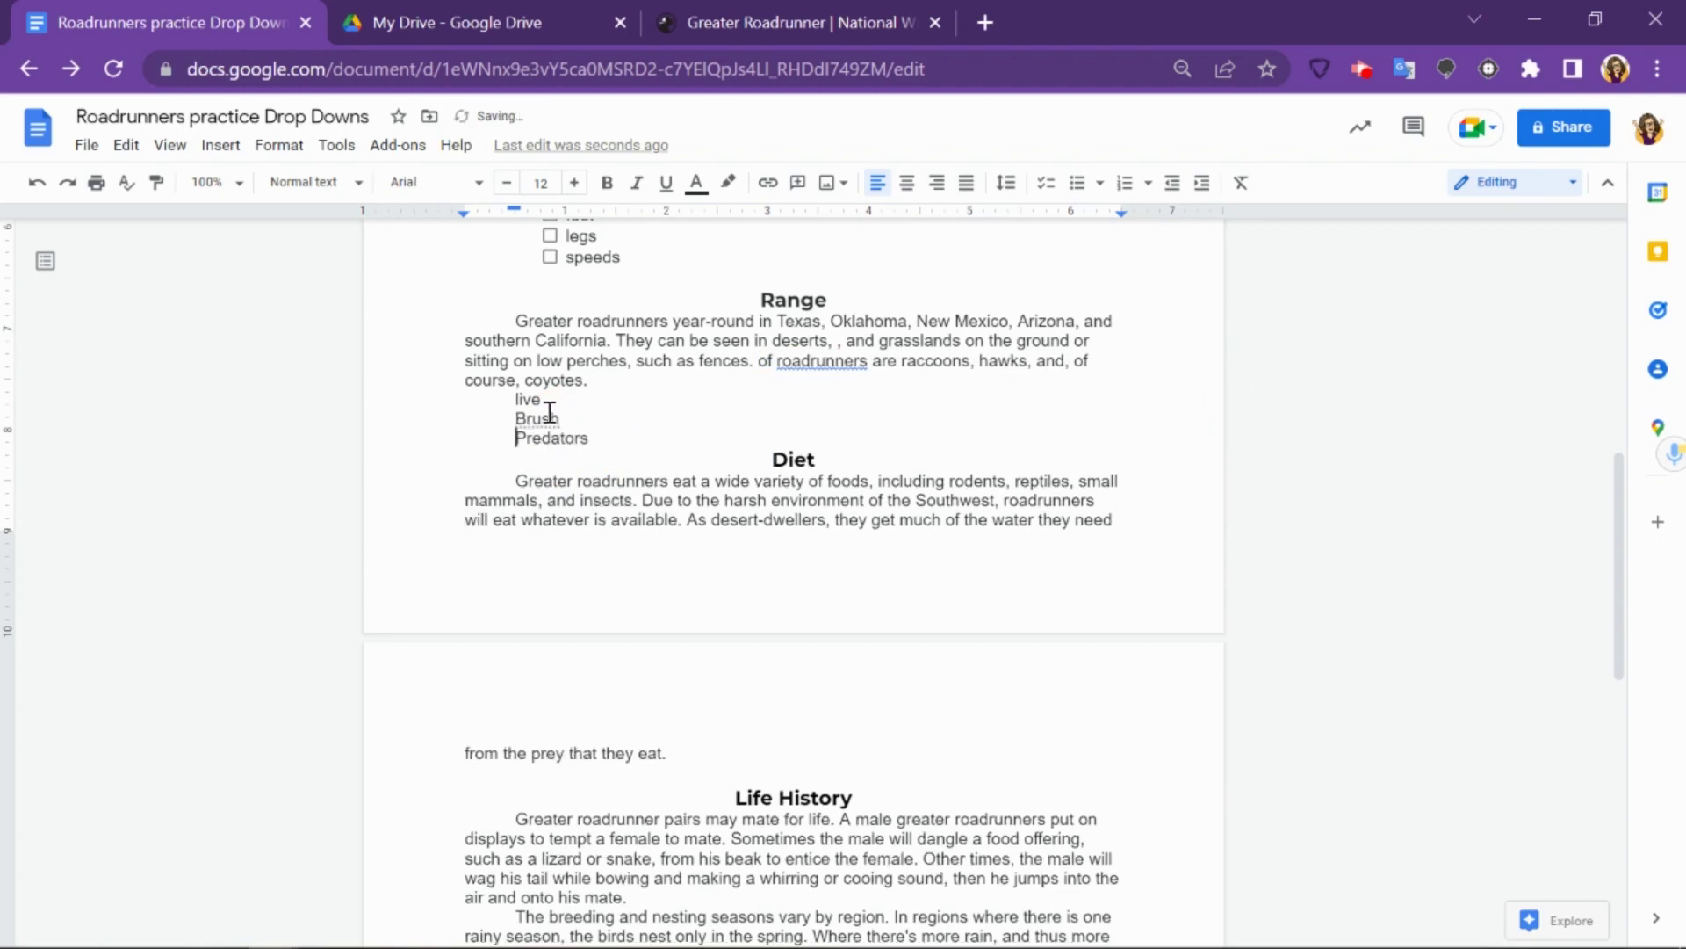
pyautogui.moveTo(503, 400); pyautogui.dragTo(622, 441)
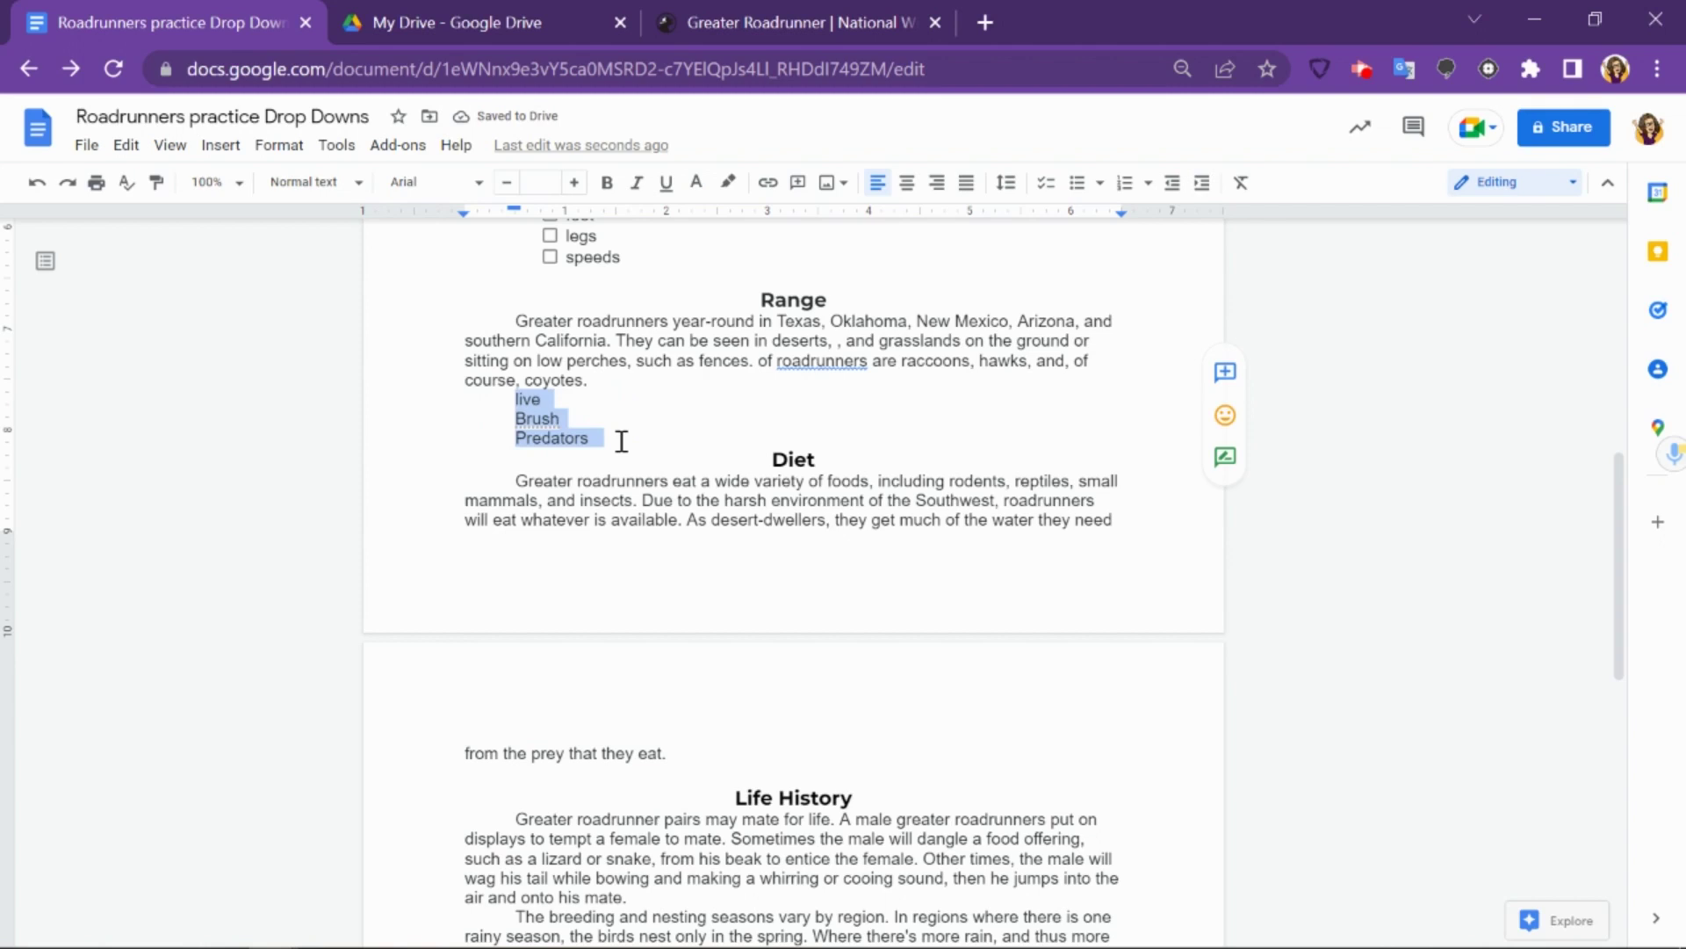
# - Format the live, Brush and Predators lines as a checklist, then place the caret after 'roadrunners'
pyautogui.click(279, 146)
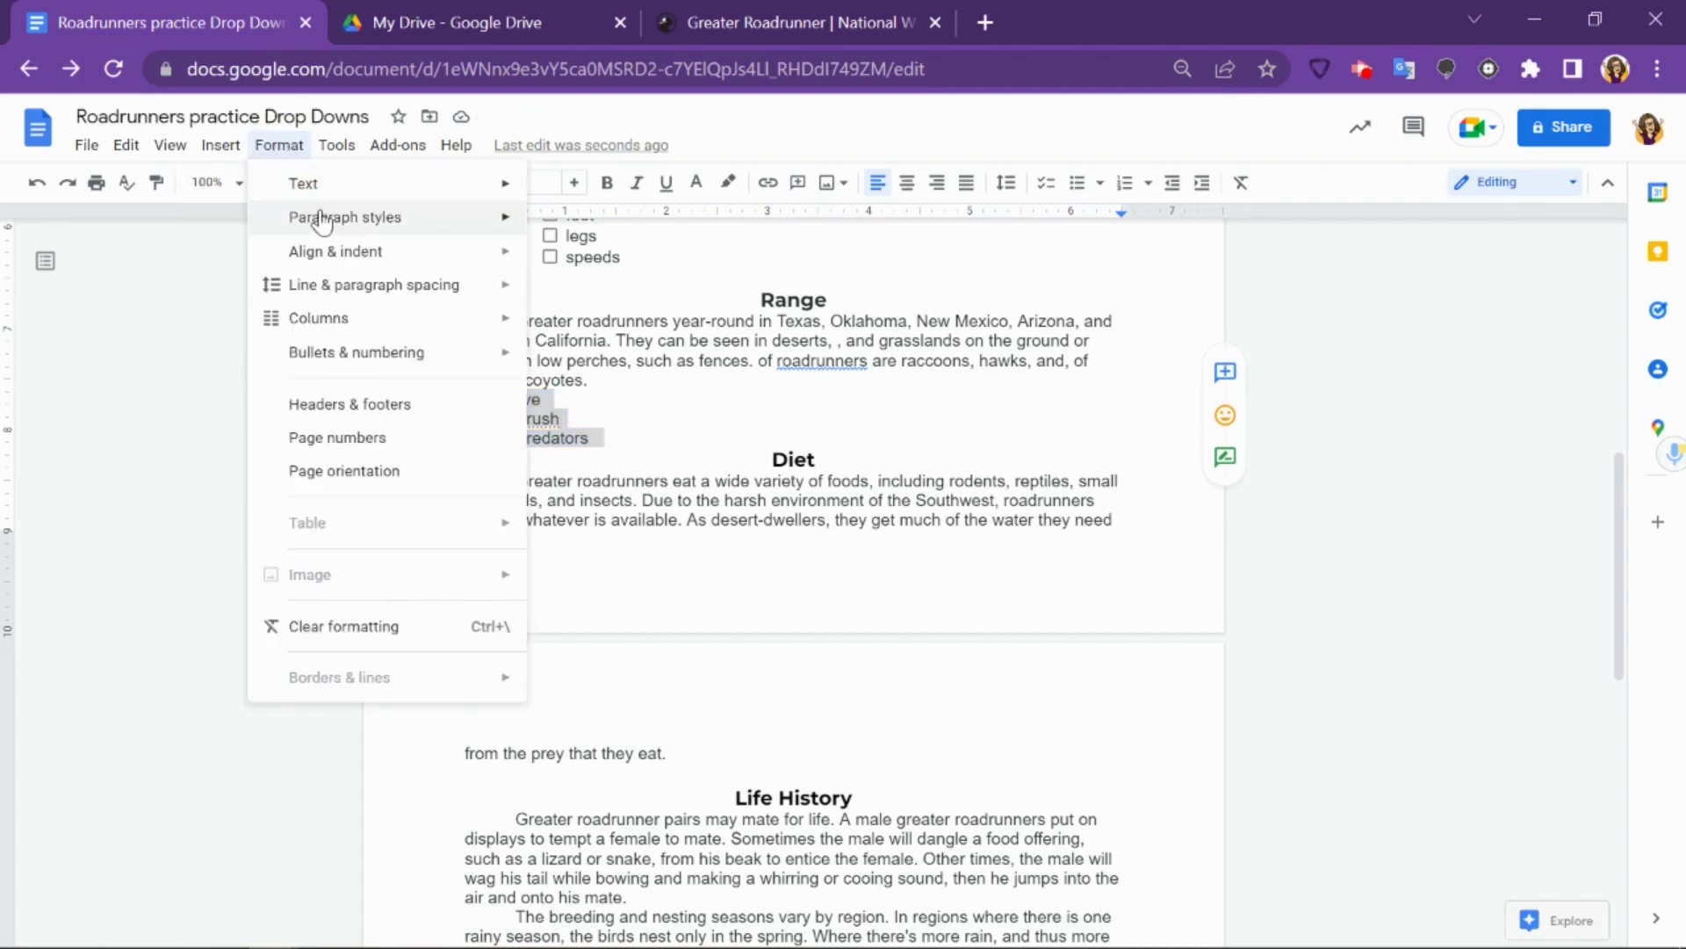
pyautogui.moveTo(346, 360)
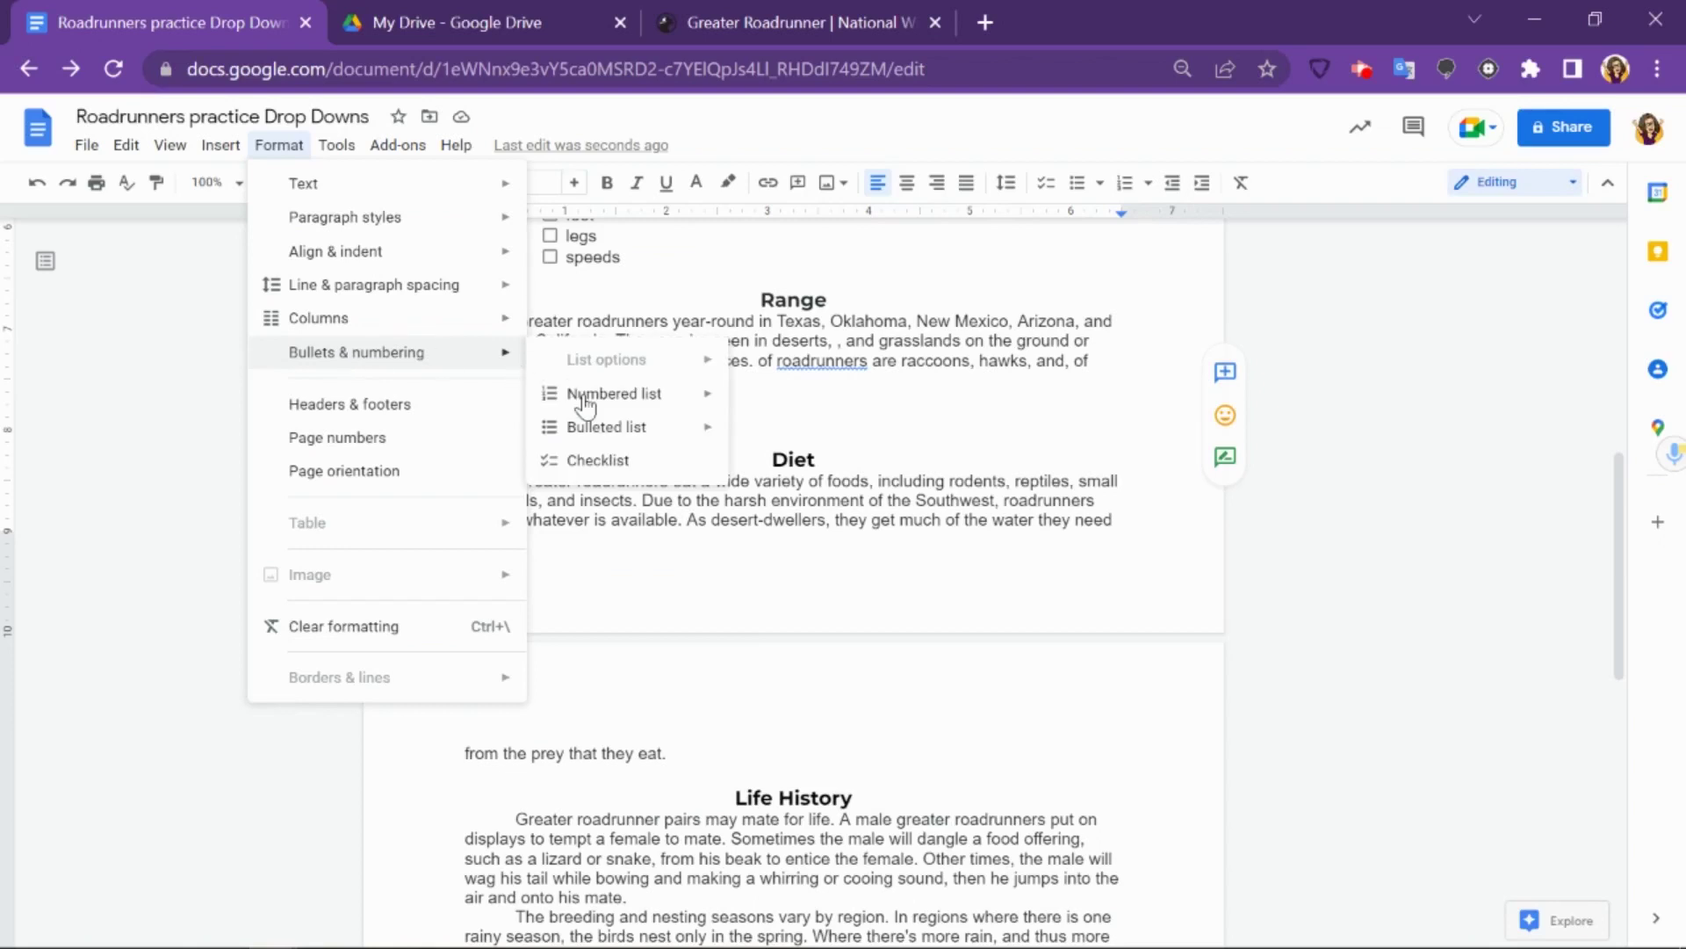
pyautogui.click(601, 458)
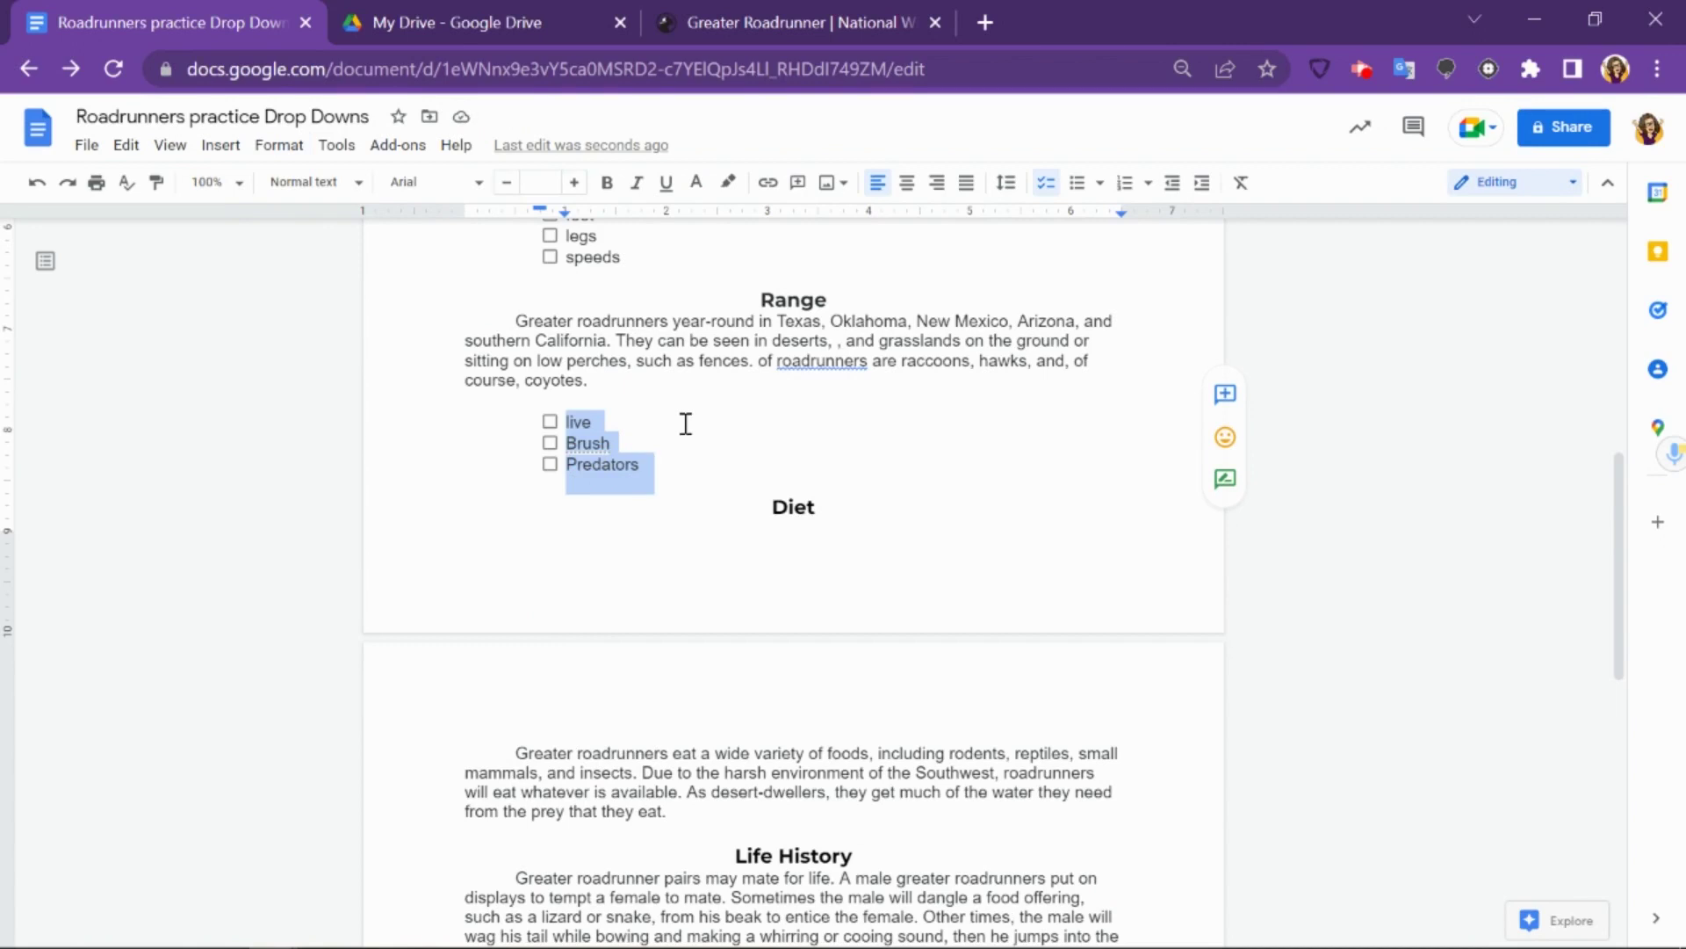
pyautogui.click(671, 322)
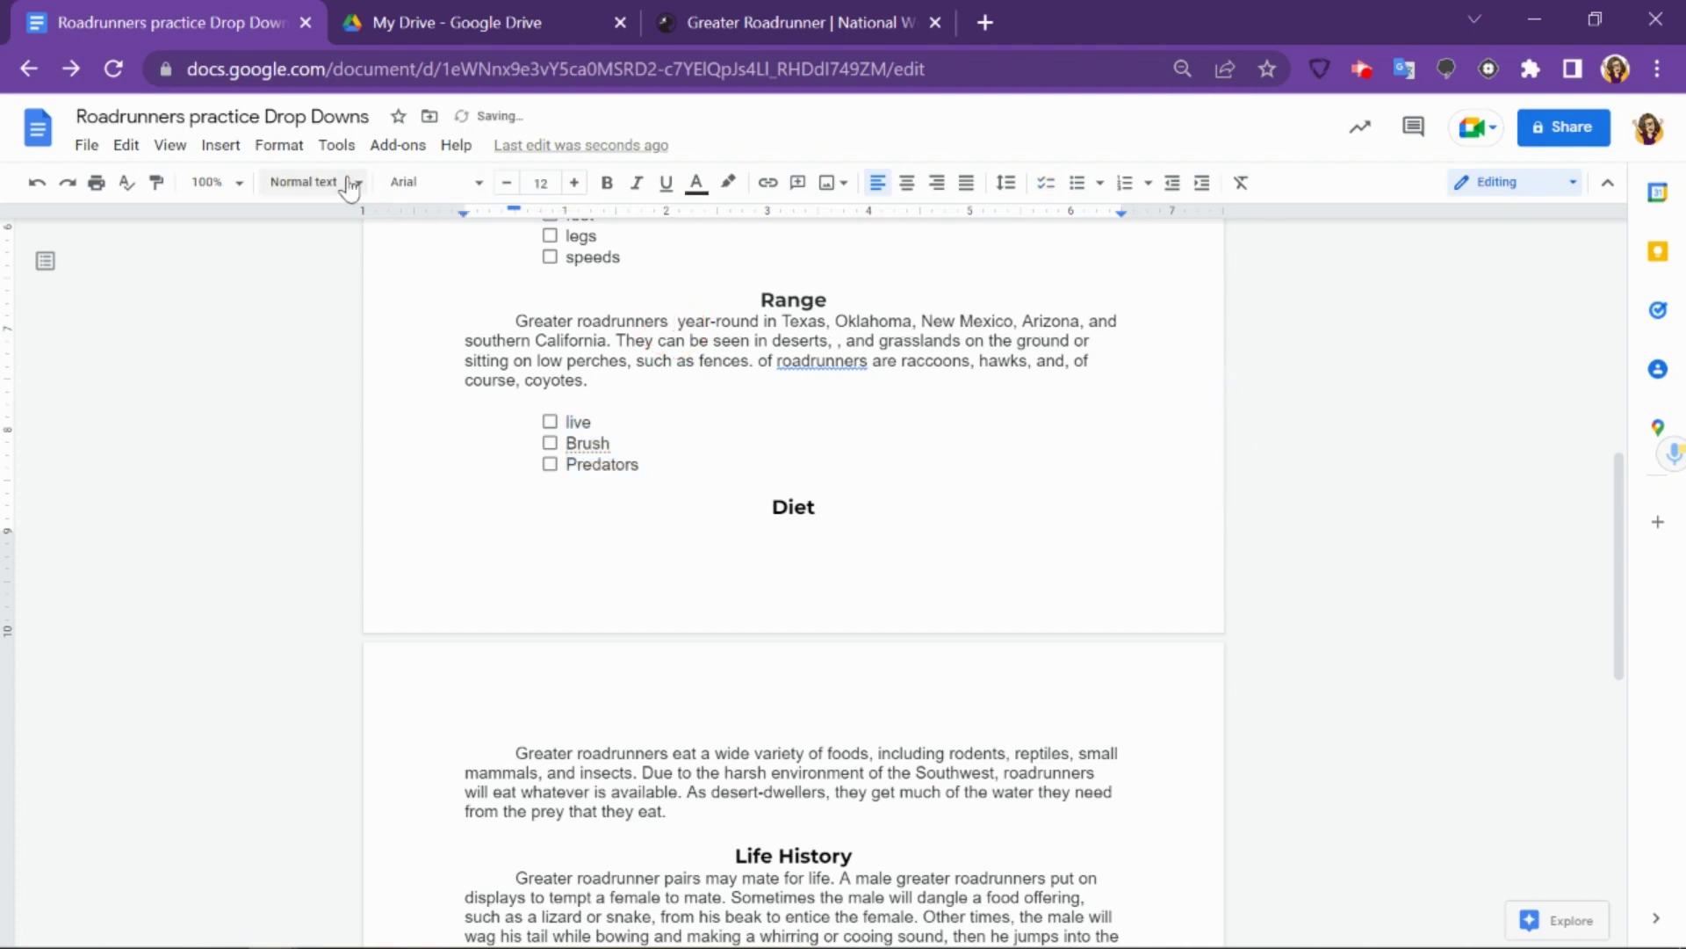
# - Start a new dropdown template and name it Range
pyautogui.click(224, 151)
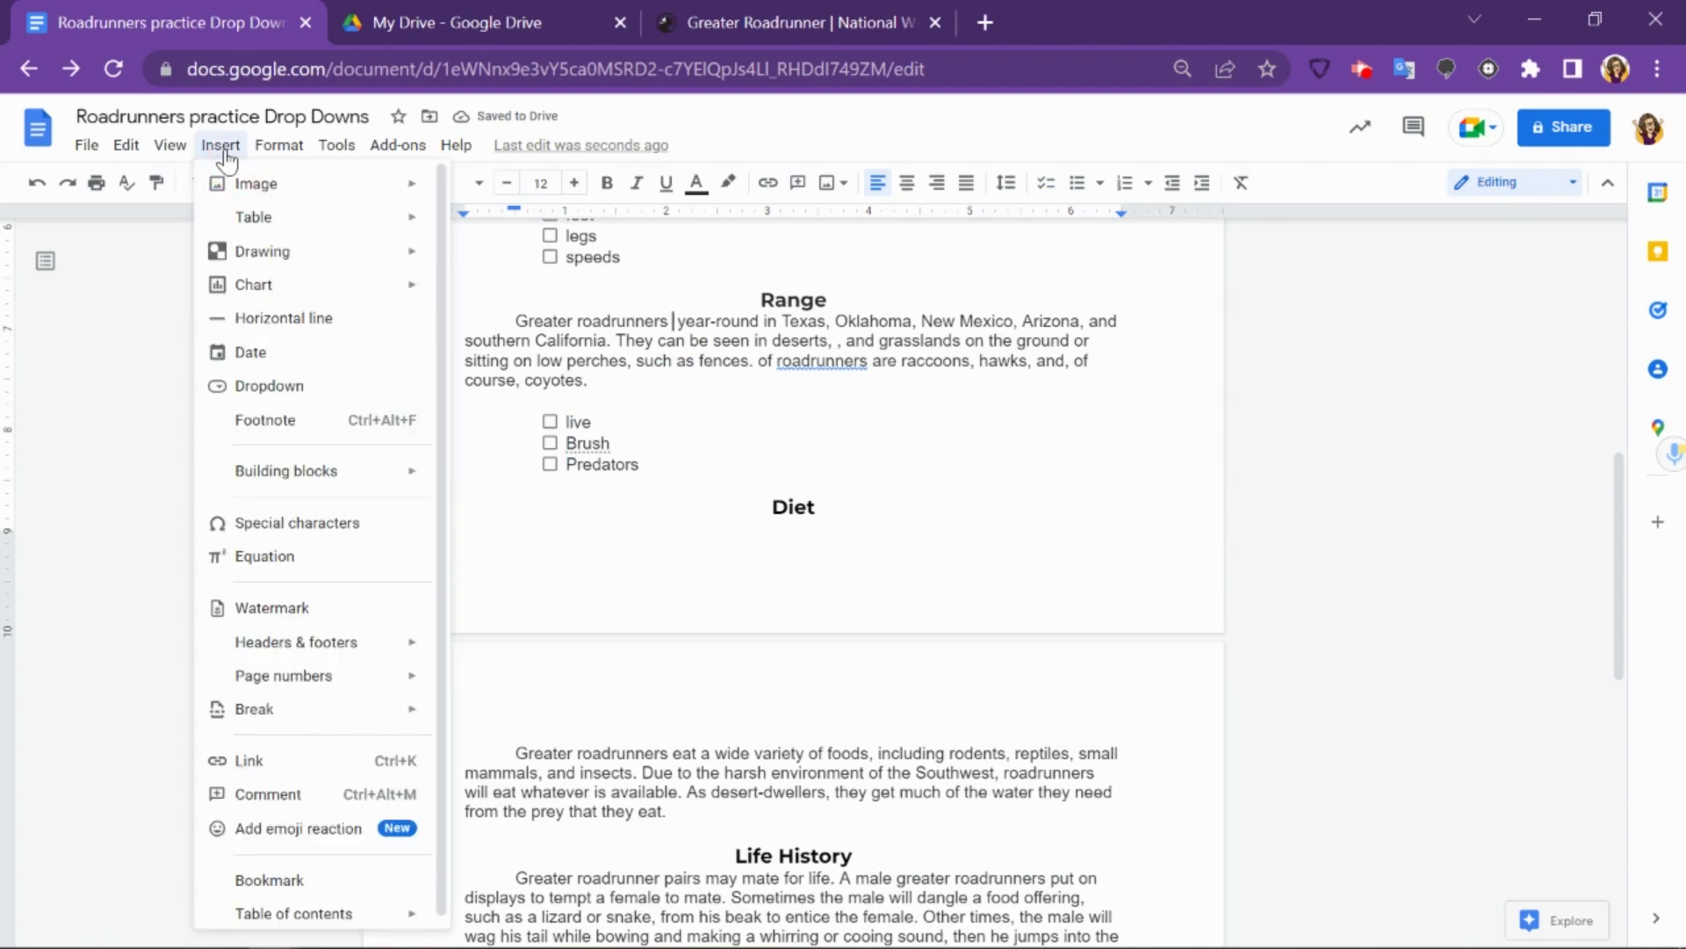
pyautogui.click(254, 387)
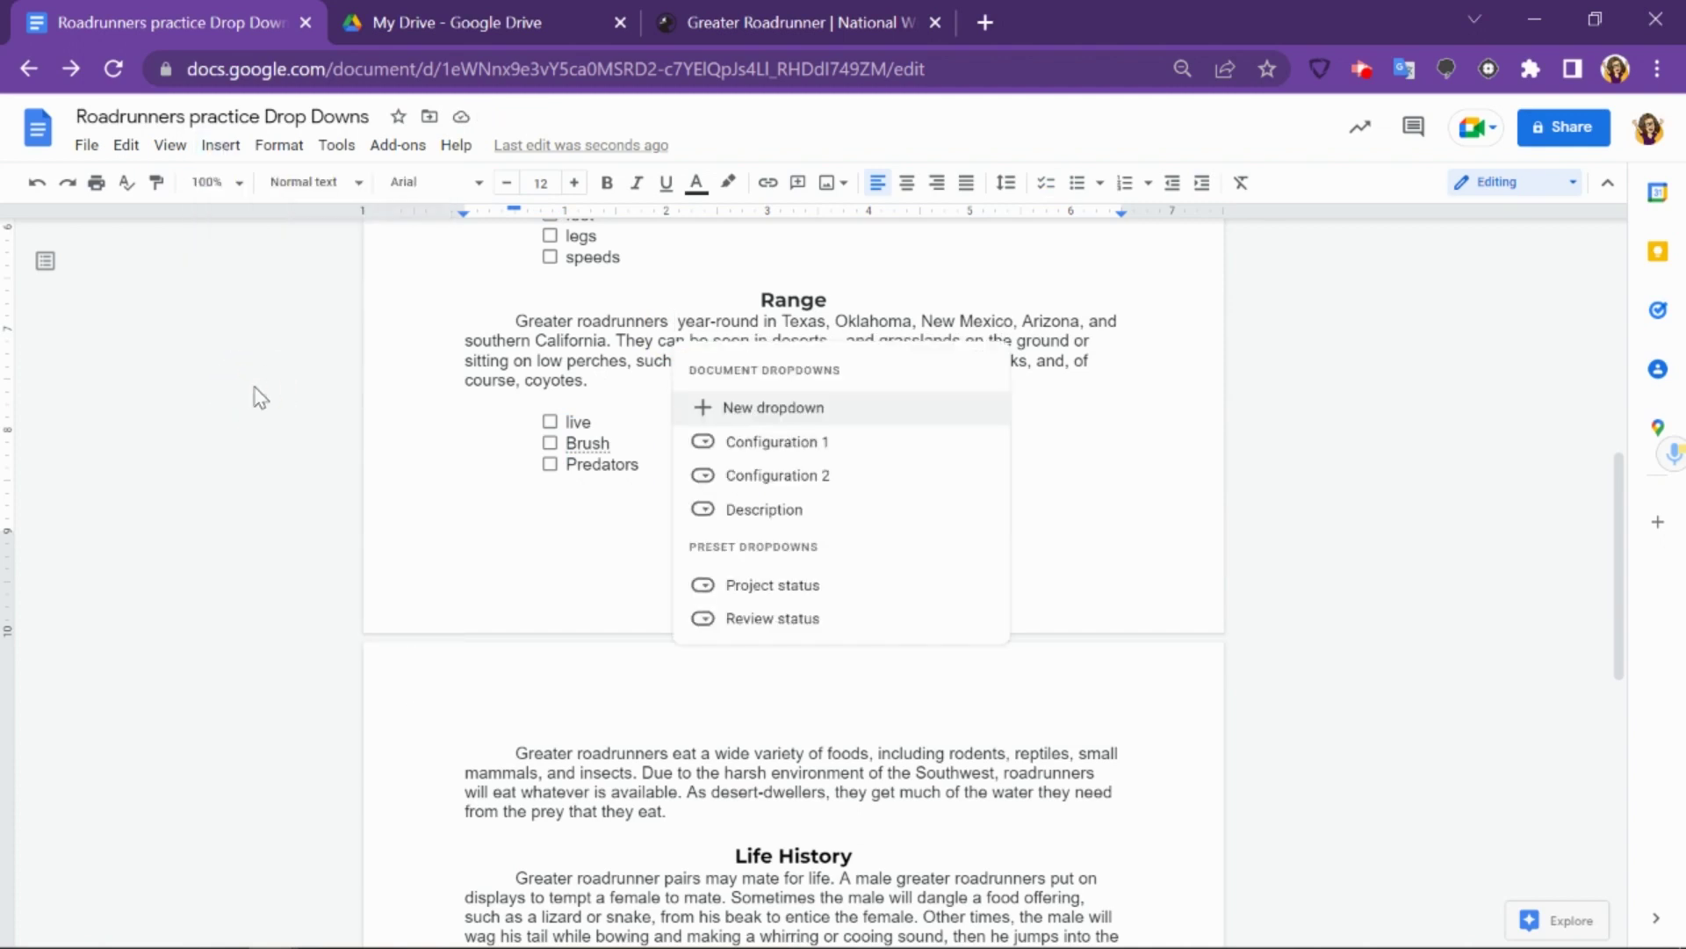
pyautogui.click(758, 409)
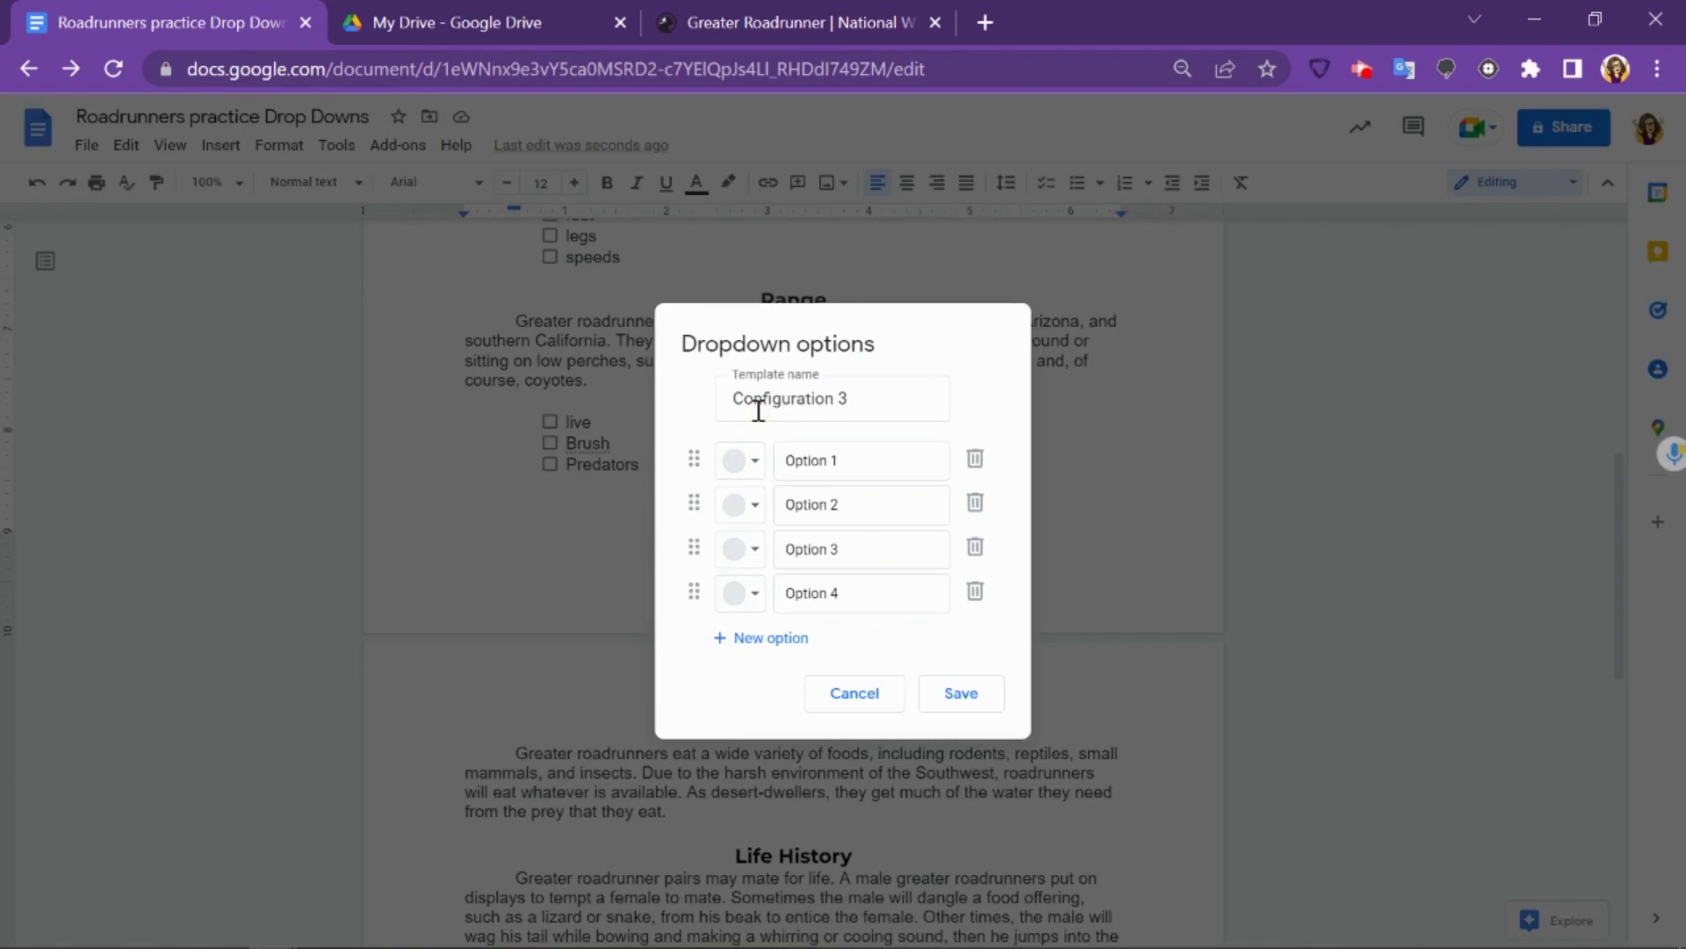
pyautogui.tripleClick(767, 399)
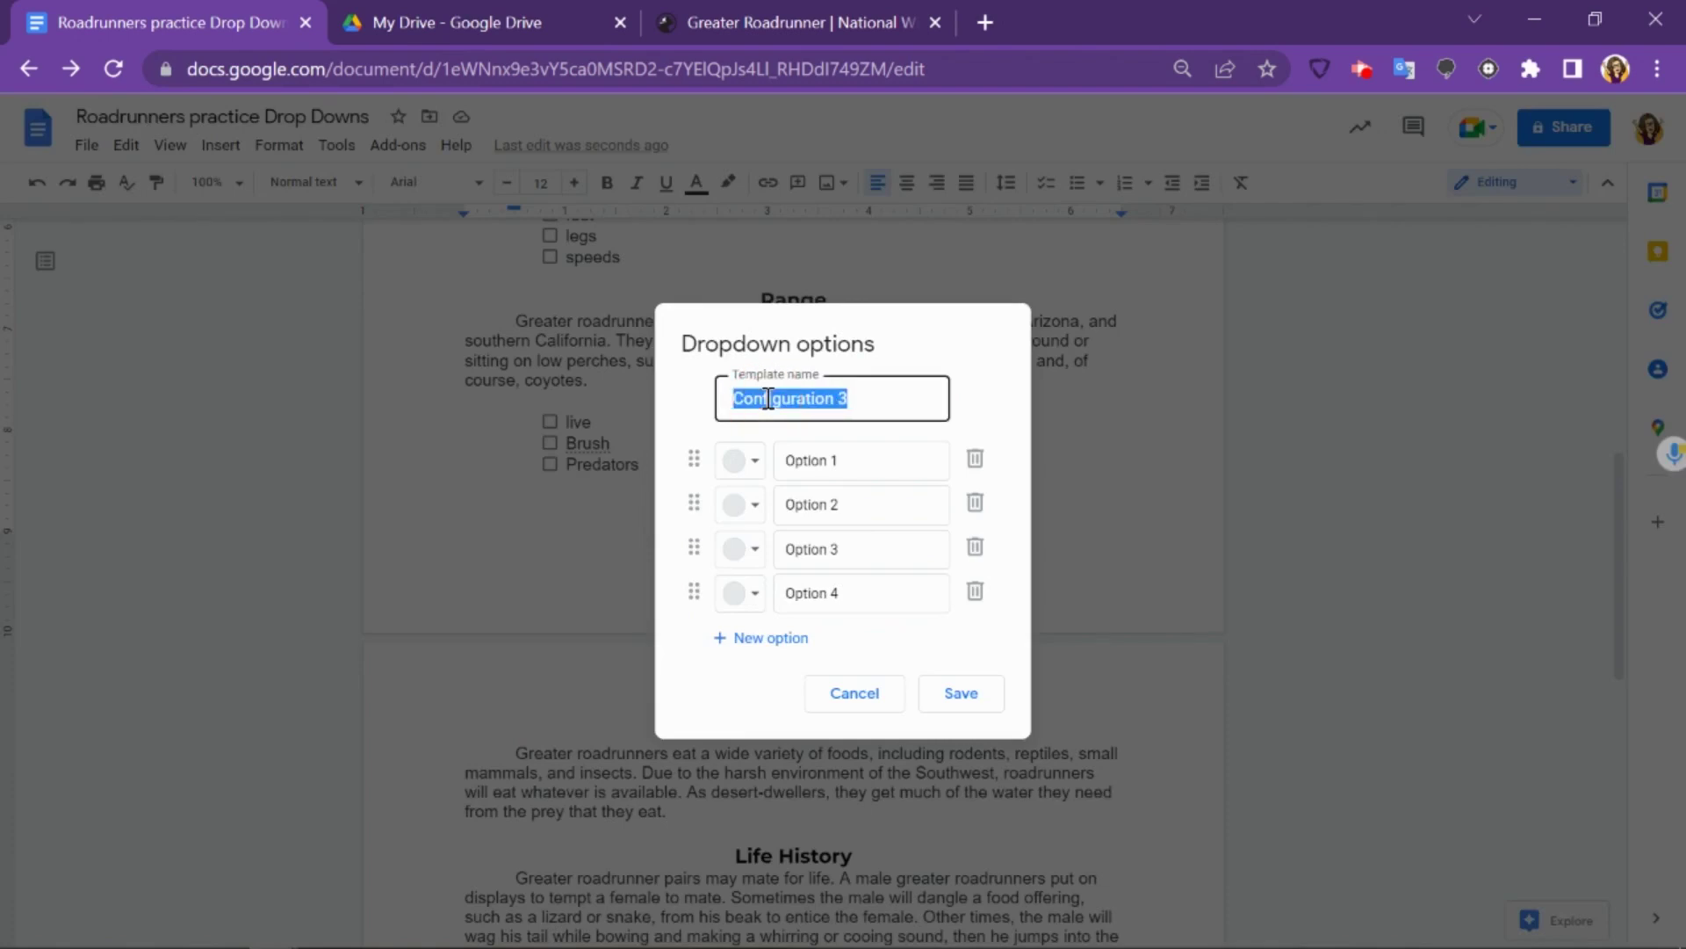
pyautogui.write('Range')
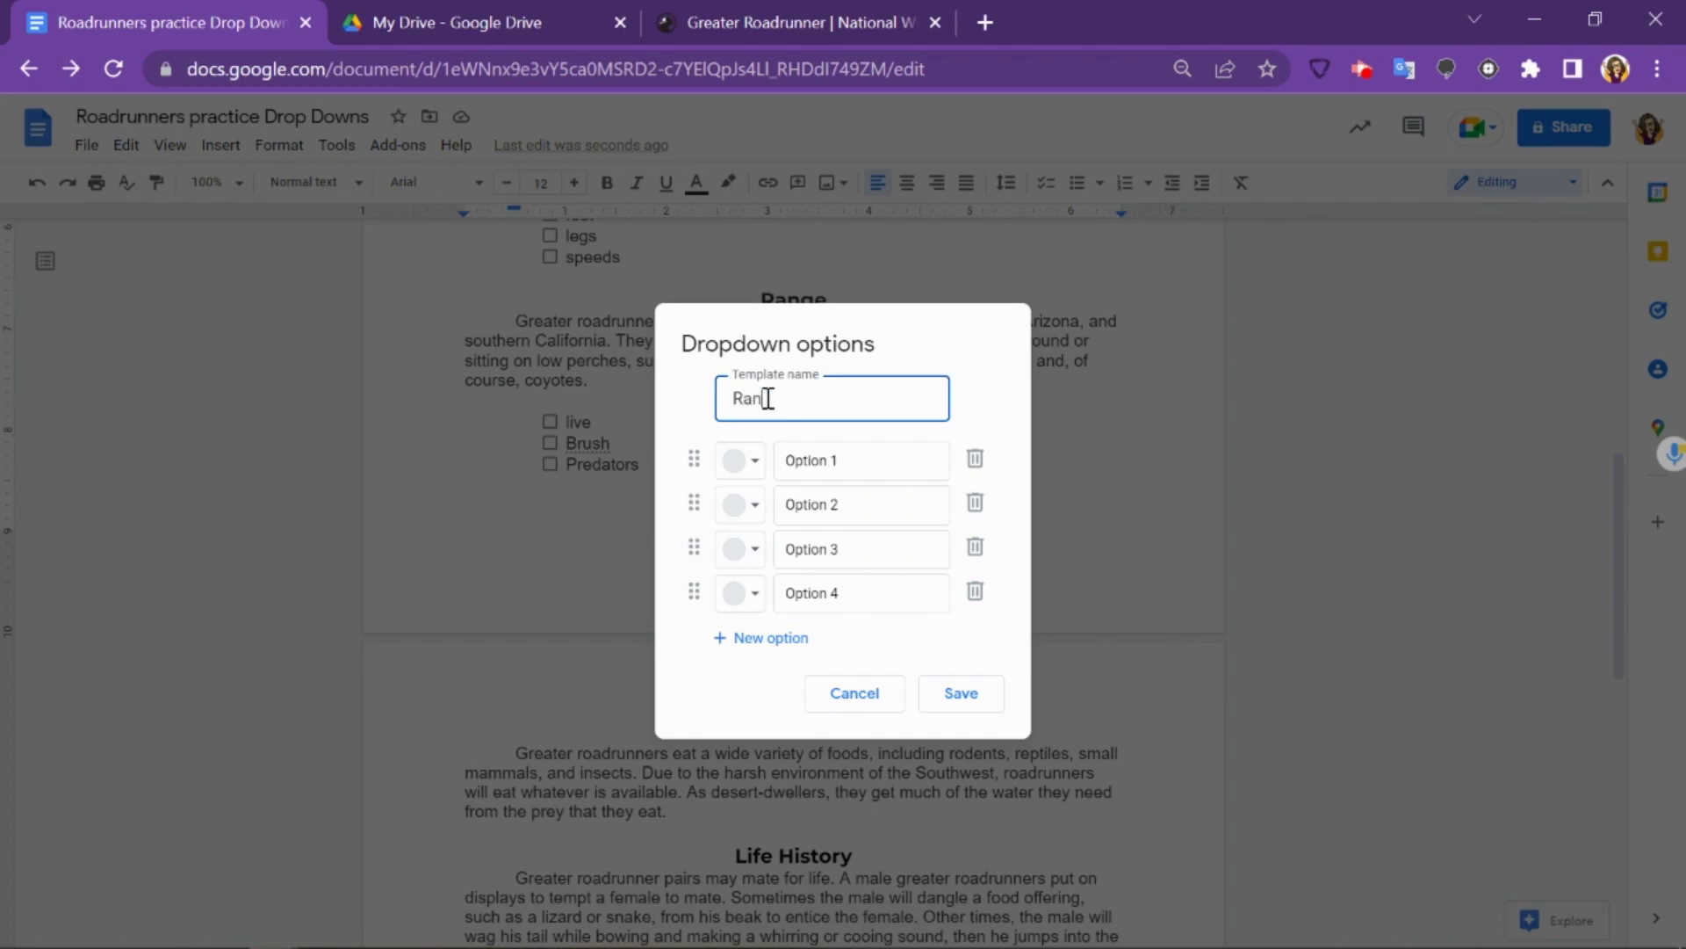
# - Set the Range dropdown options to [select], live, brush and predators
pyautogui.doubleClick(871, 462)
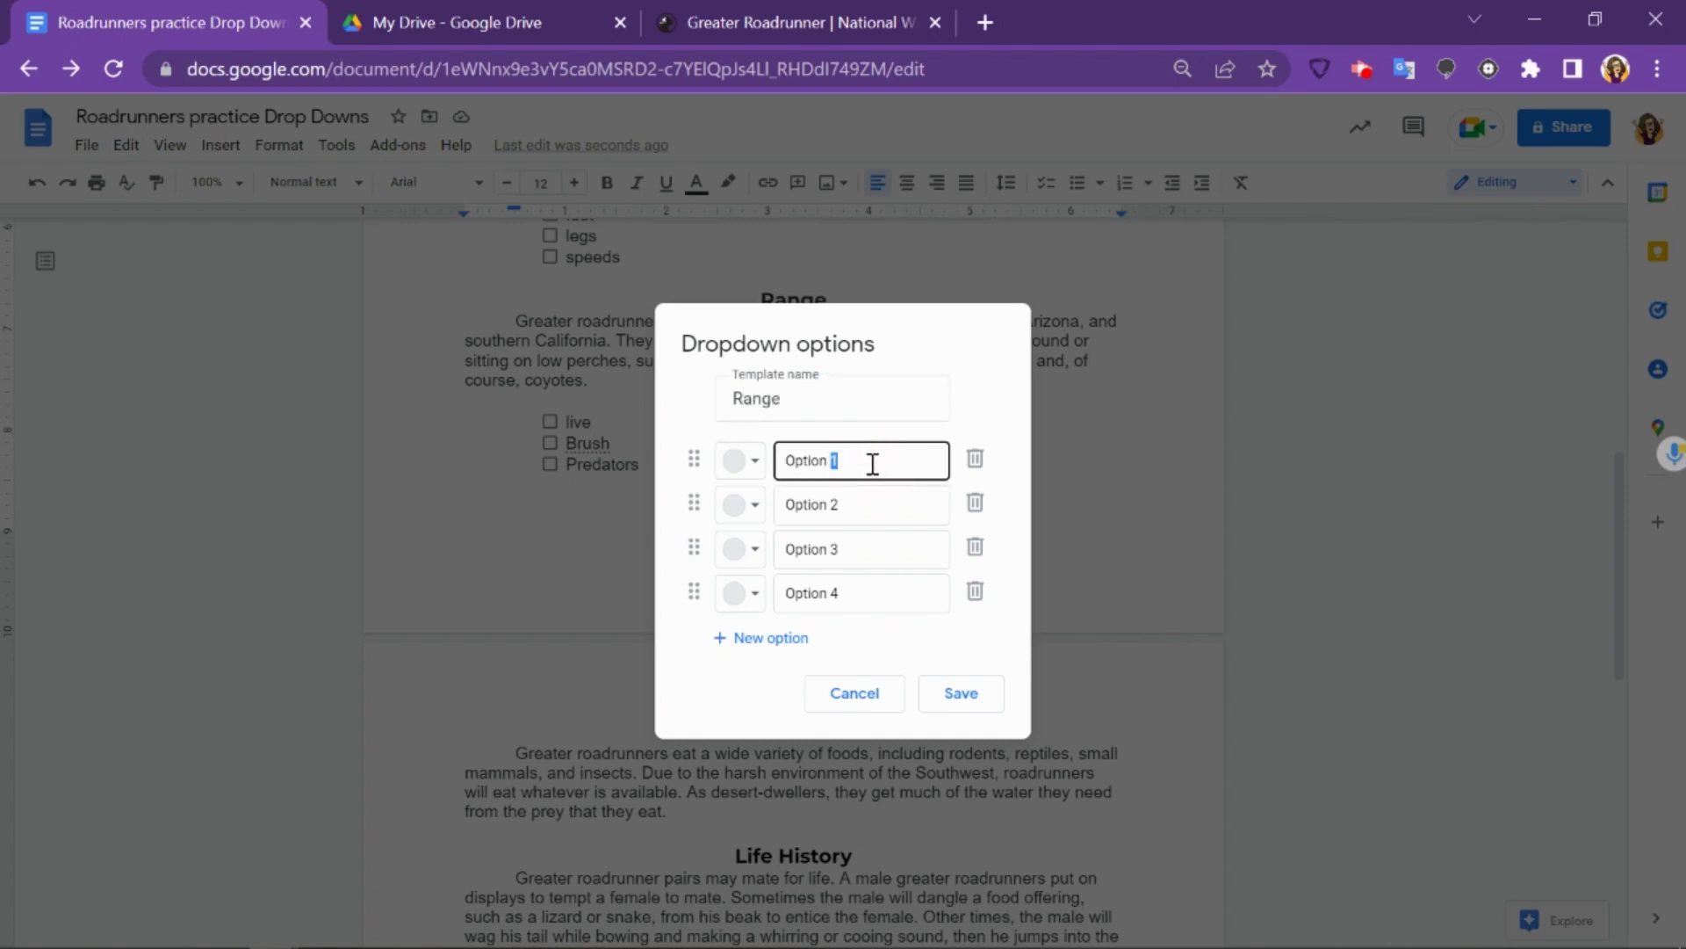
pyautogui.tripleClick(870, 462)
pyautogui.write('[select]')
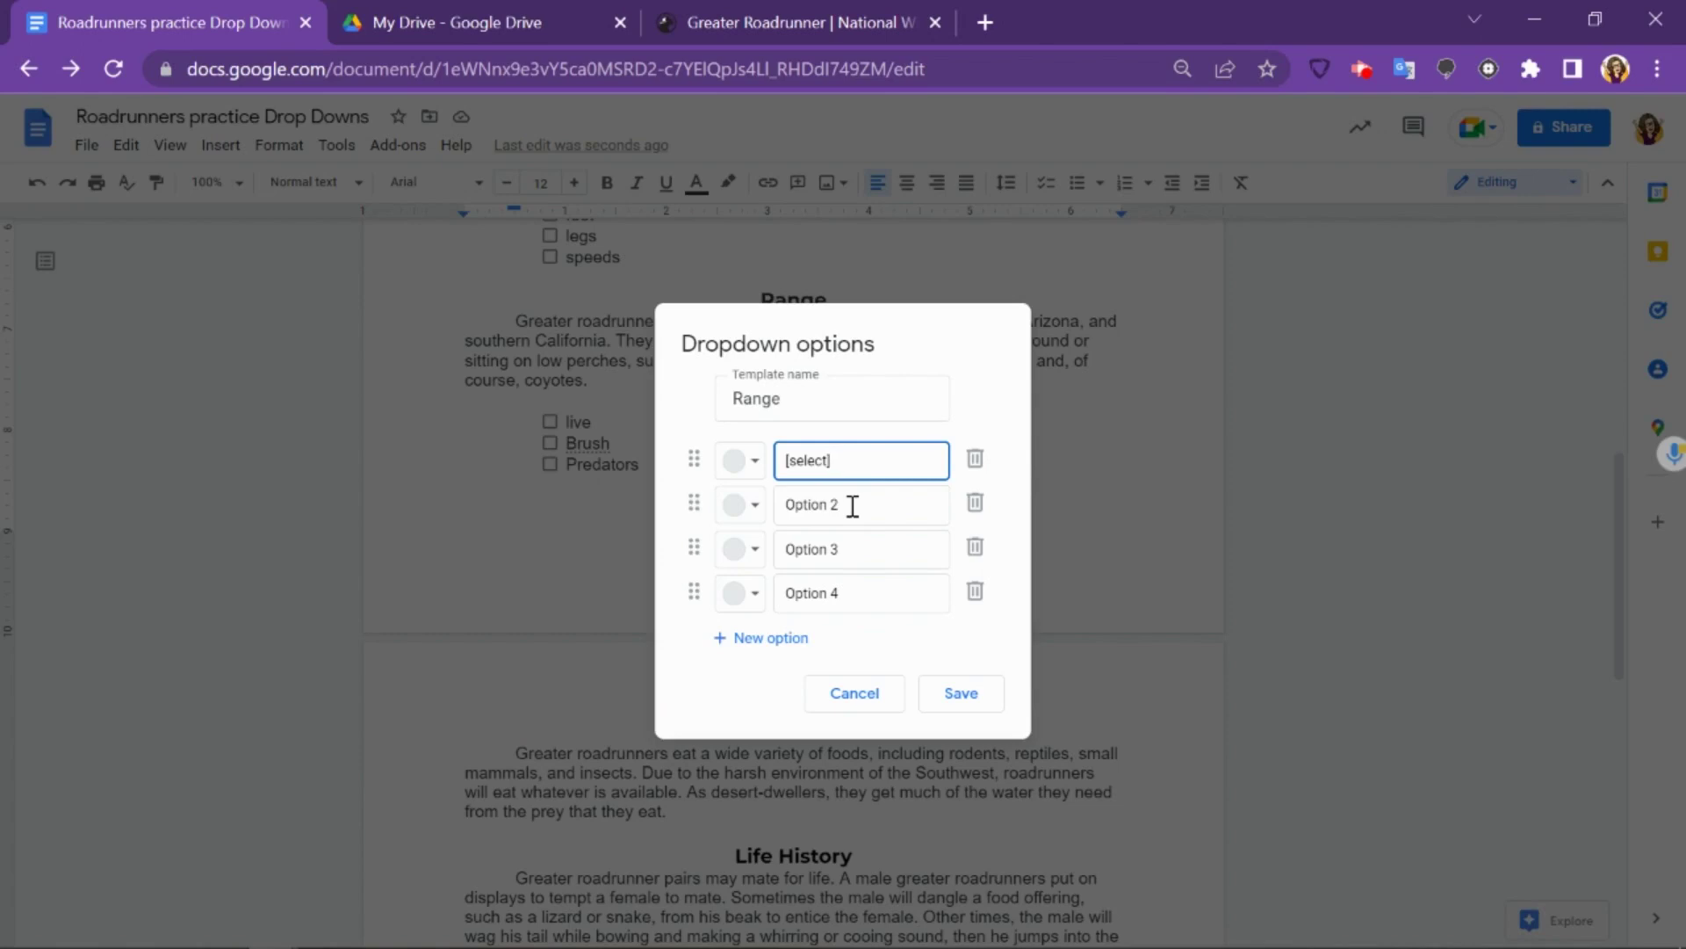
pyautogui.click(852, 507)
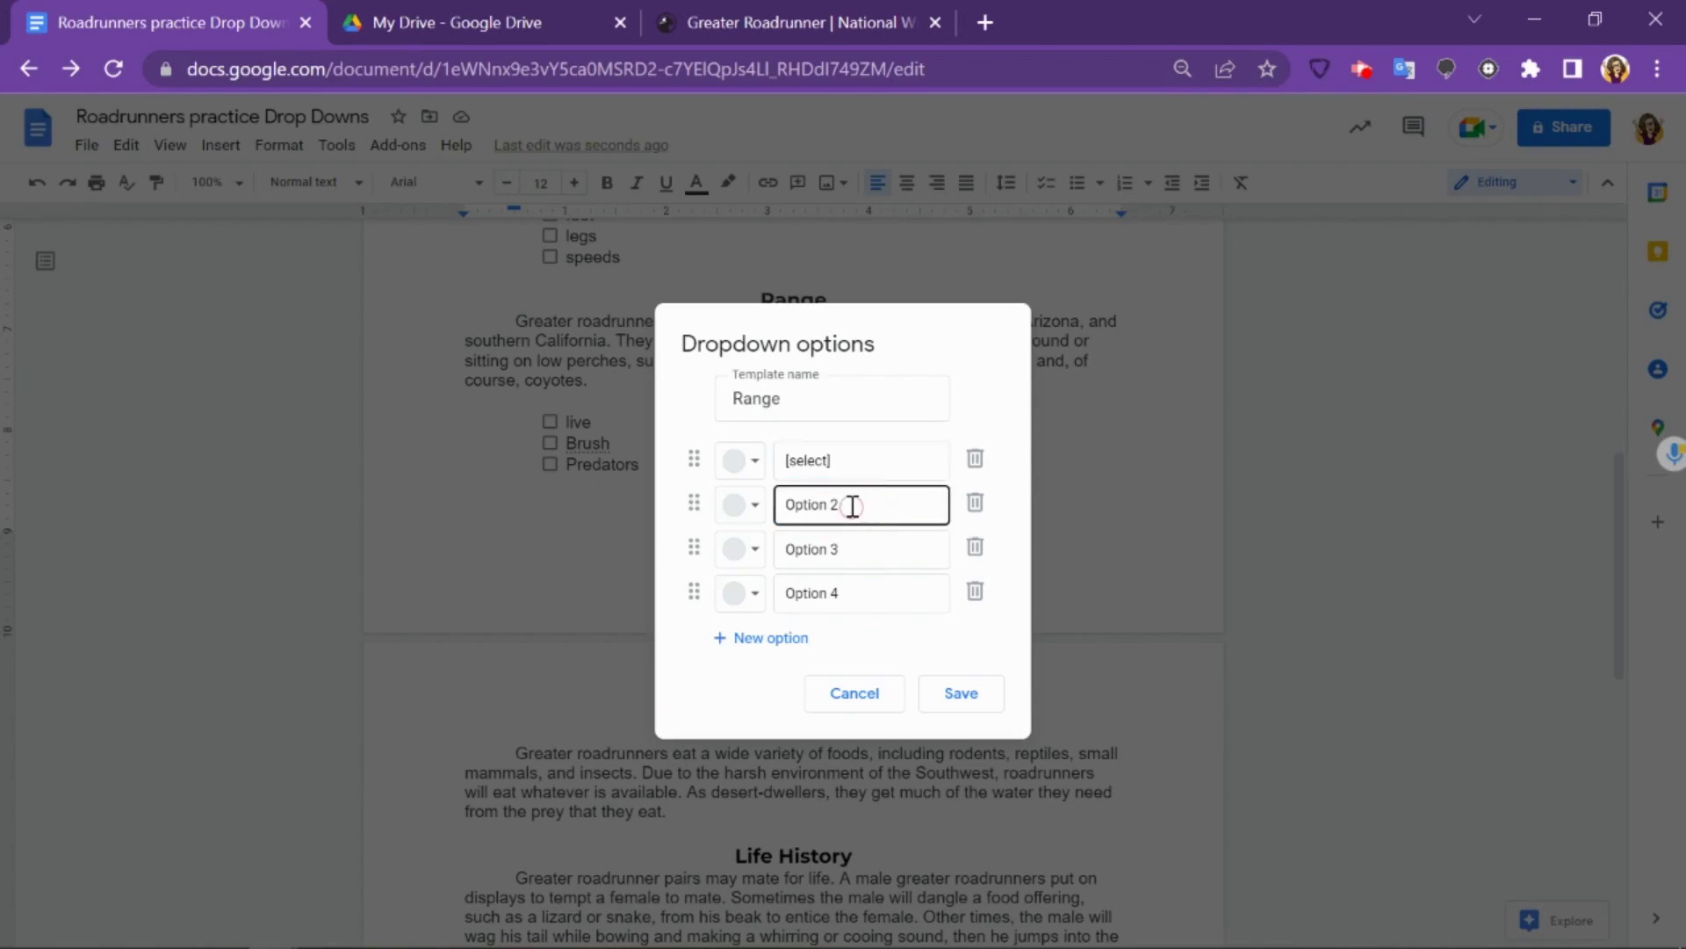
pyautogui.write('live brush predators')
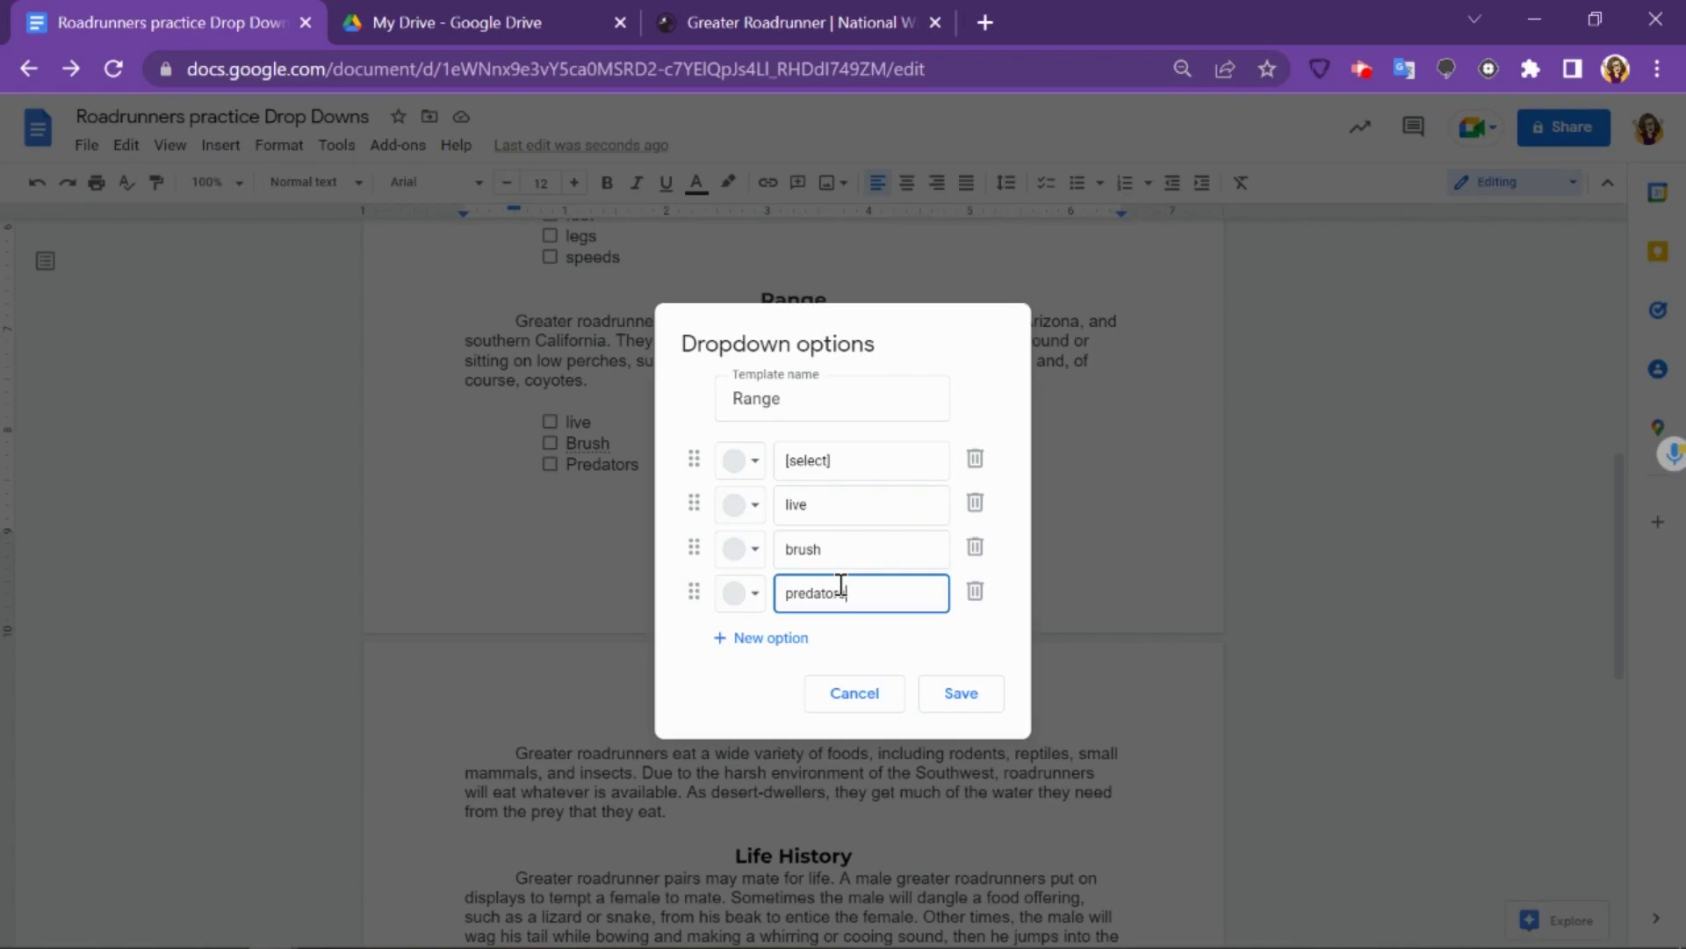
# - Color the options live pink, brush peach and predators yellow
pyautogui.click(751, 507)
pyautogui.click(785, 582)
pyautogui.click(742, 549)
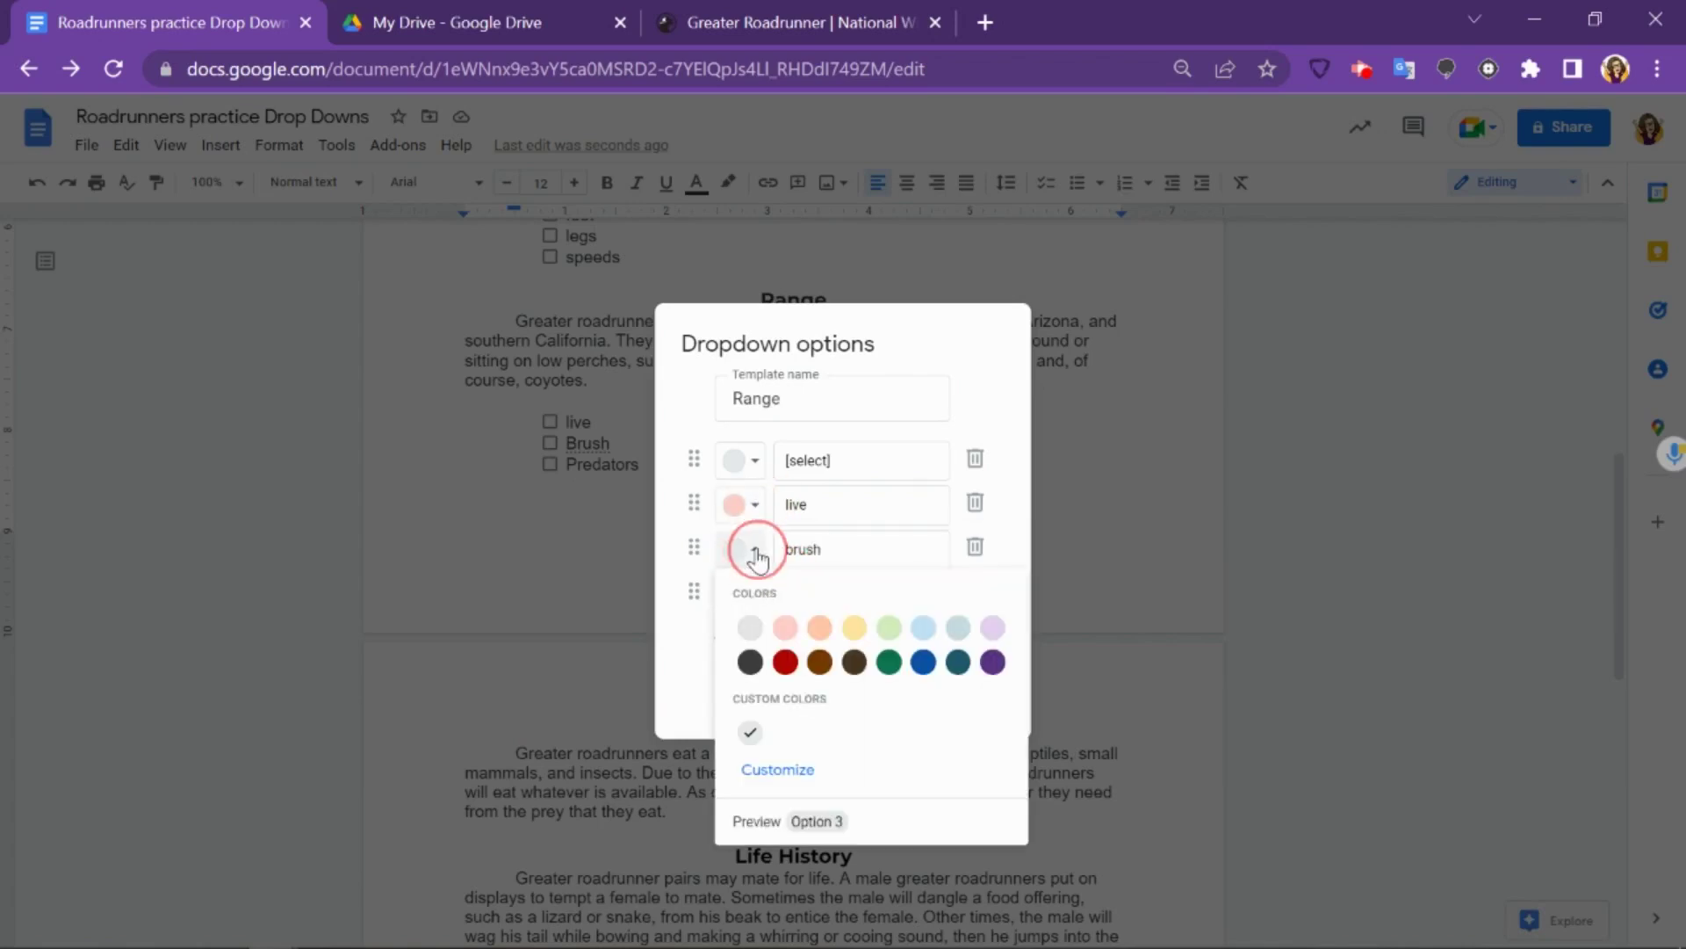
pyautogui.click(820, 627)
pyautogui.click(747, 593)
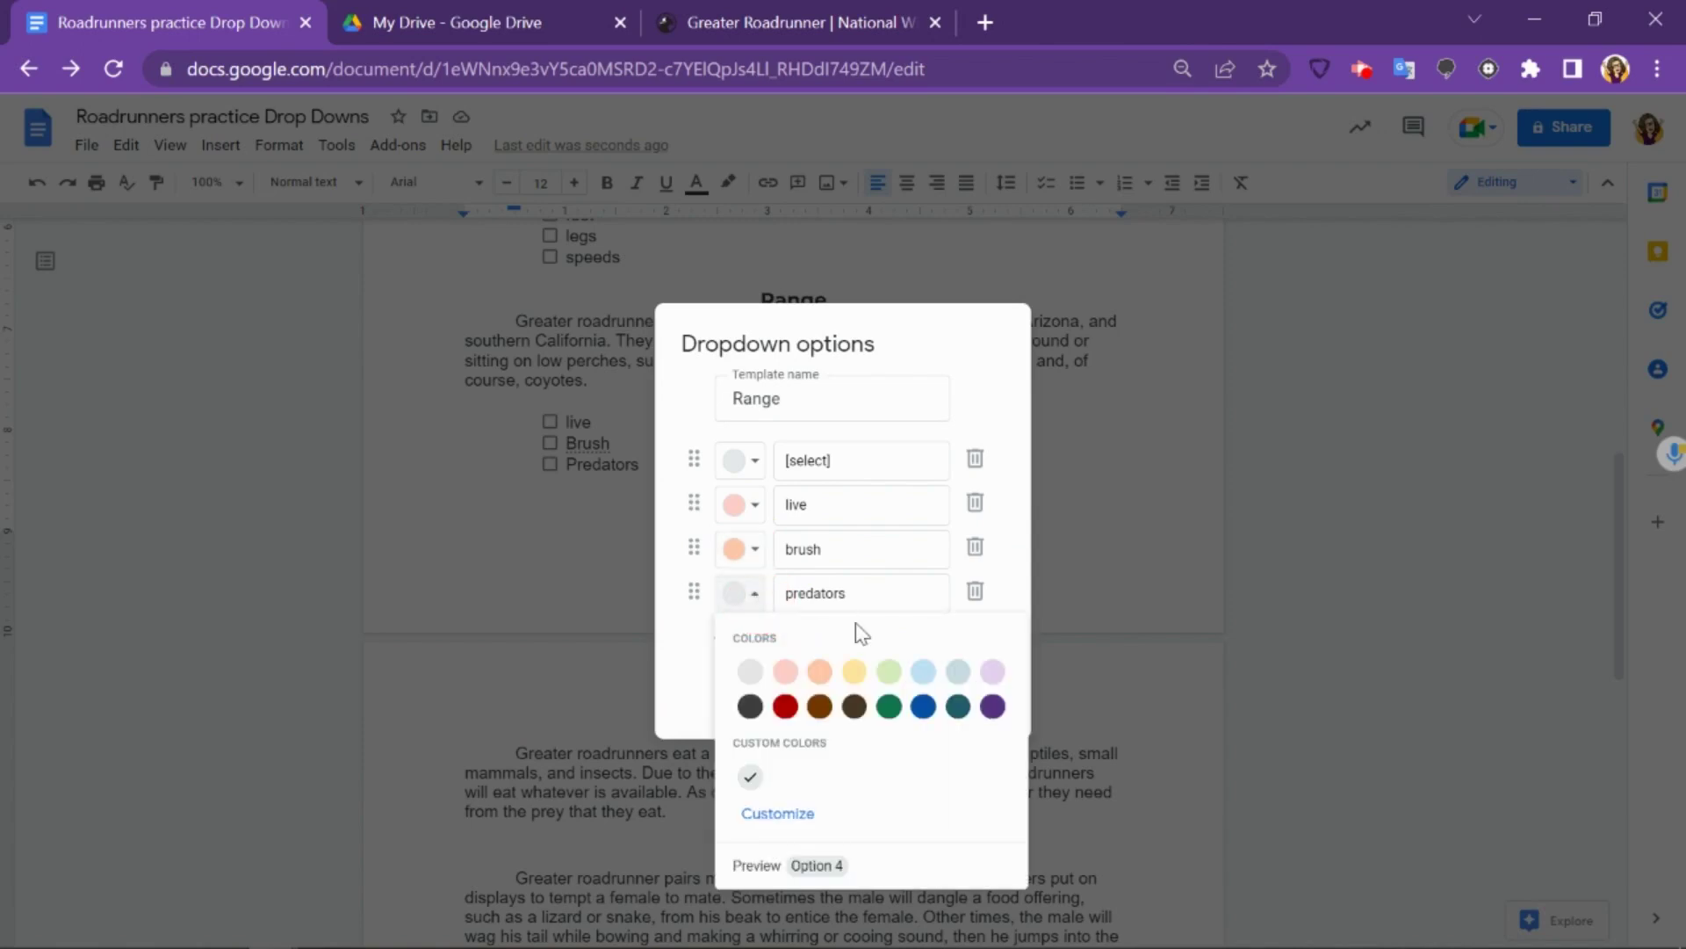
pyautogui.click(854, 673)
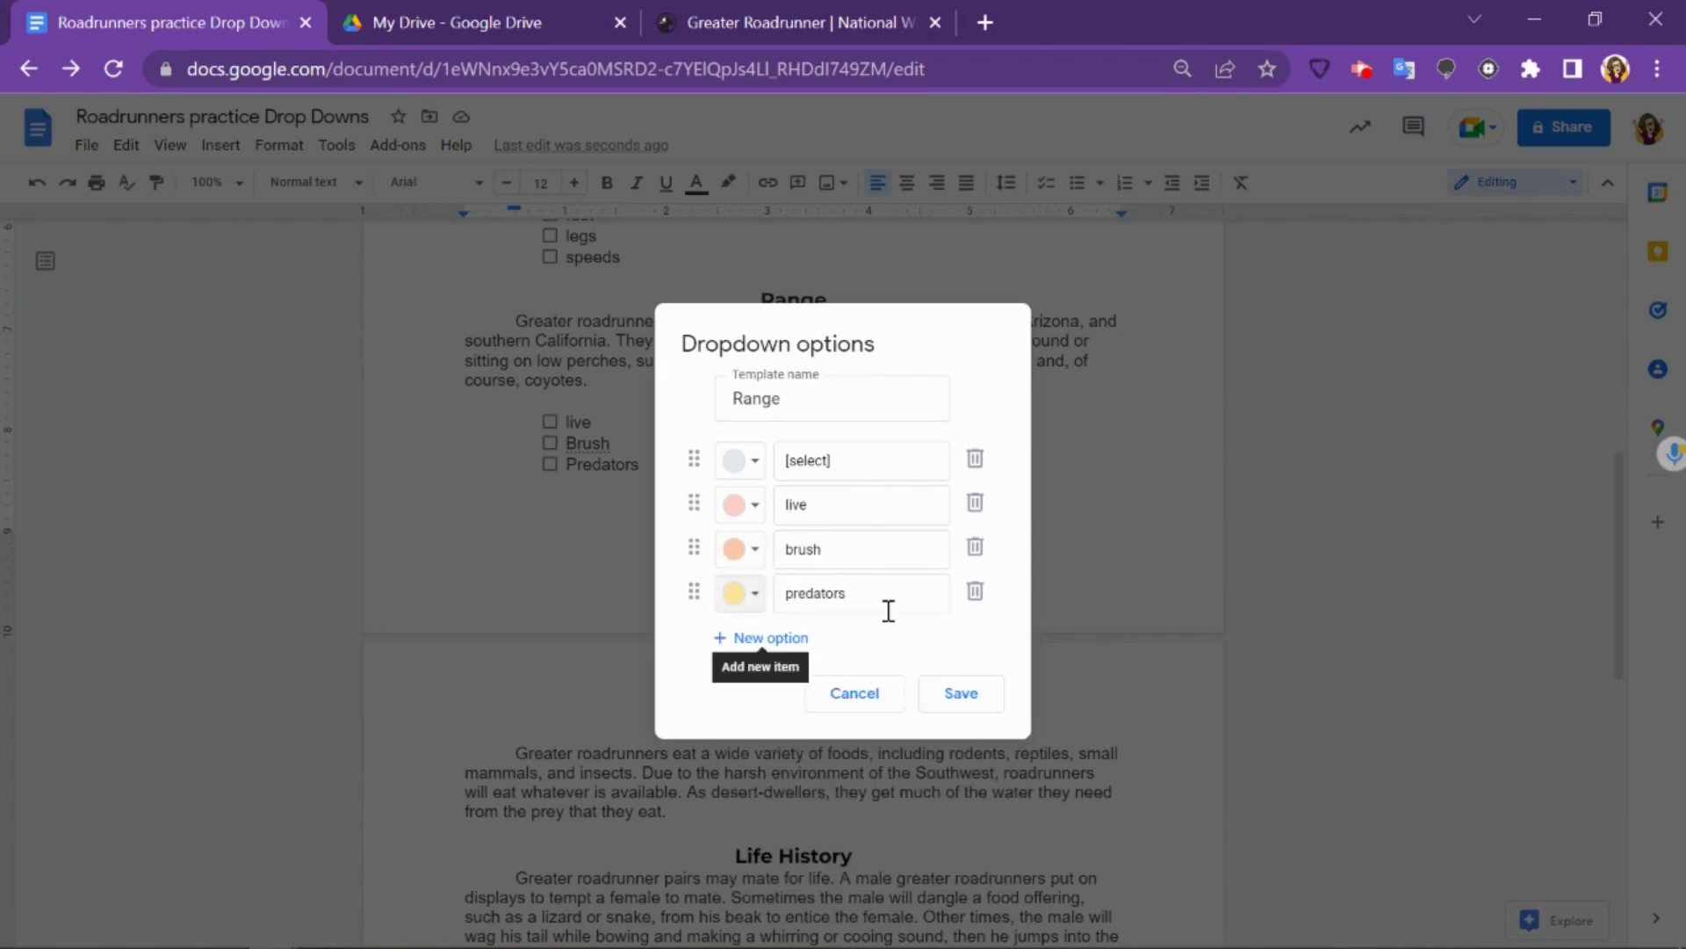
# - Save the Range dropdown into the paragraph after 'roadrunners' and check its choices
pyautogui.click(961, 694)
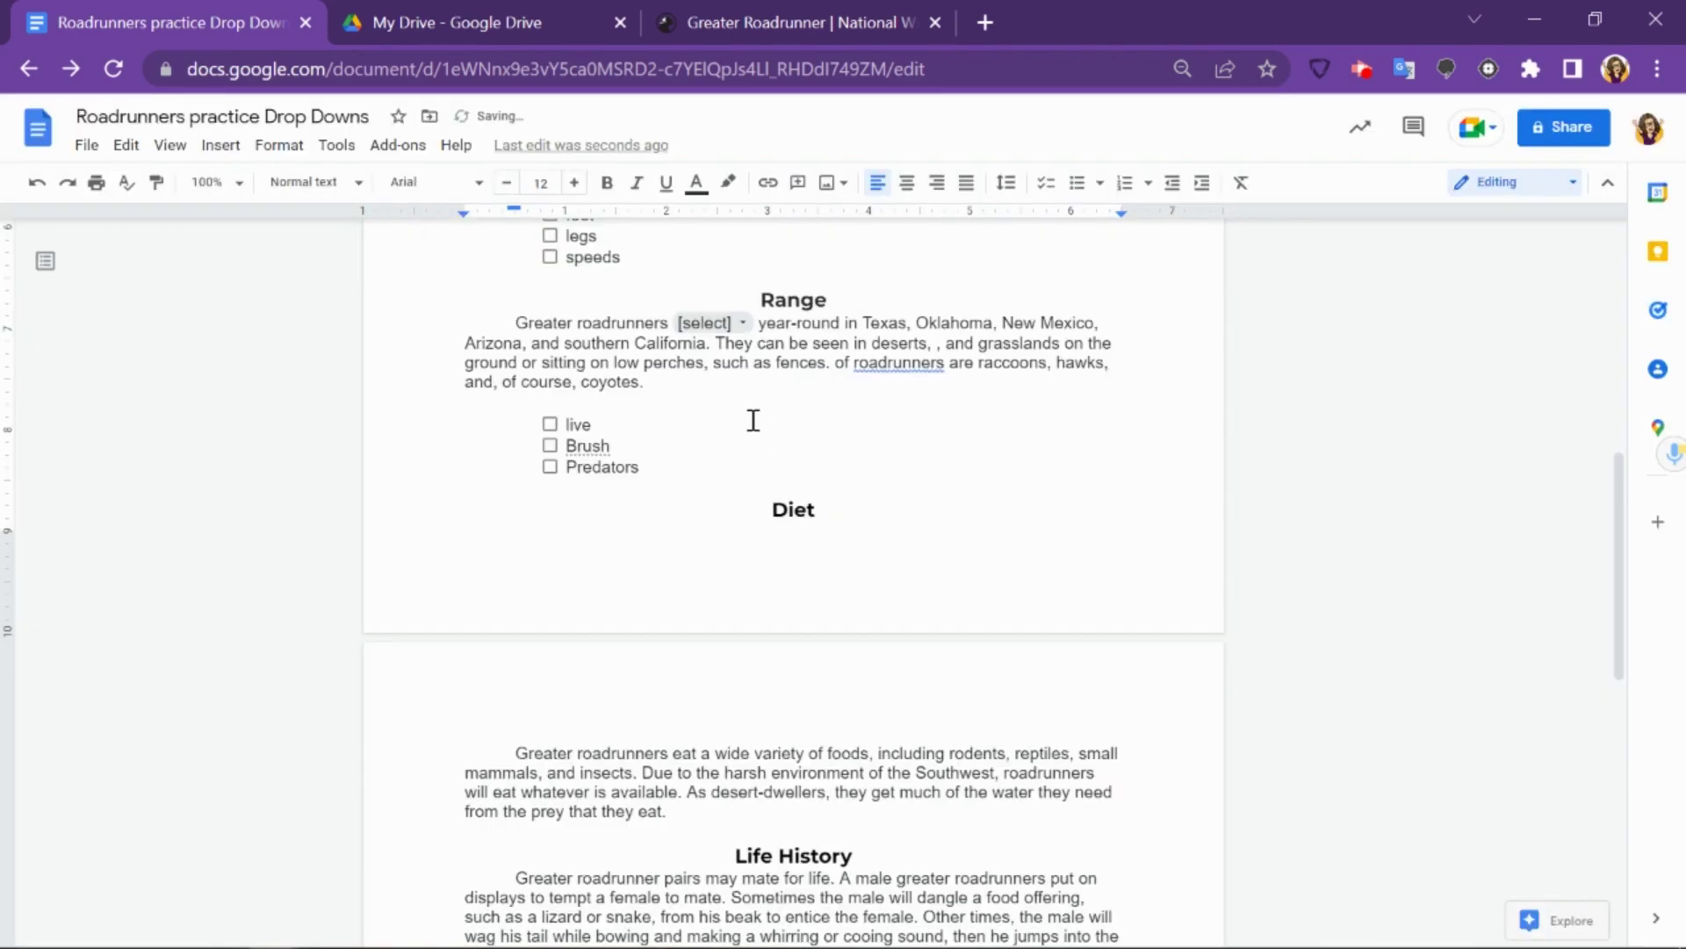
pyautogui.click(740, 323)
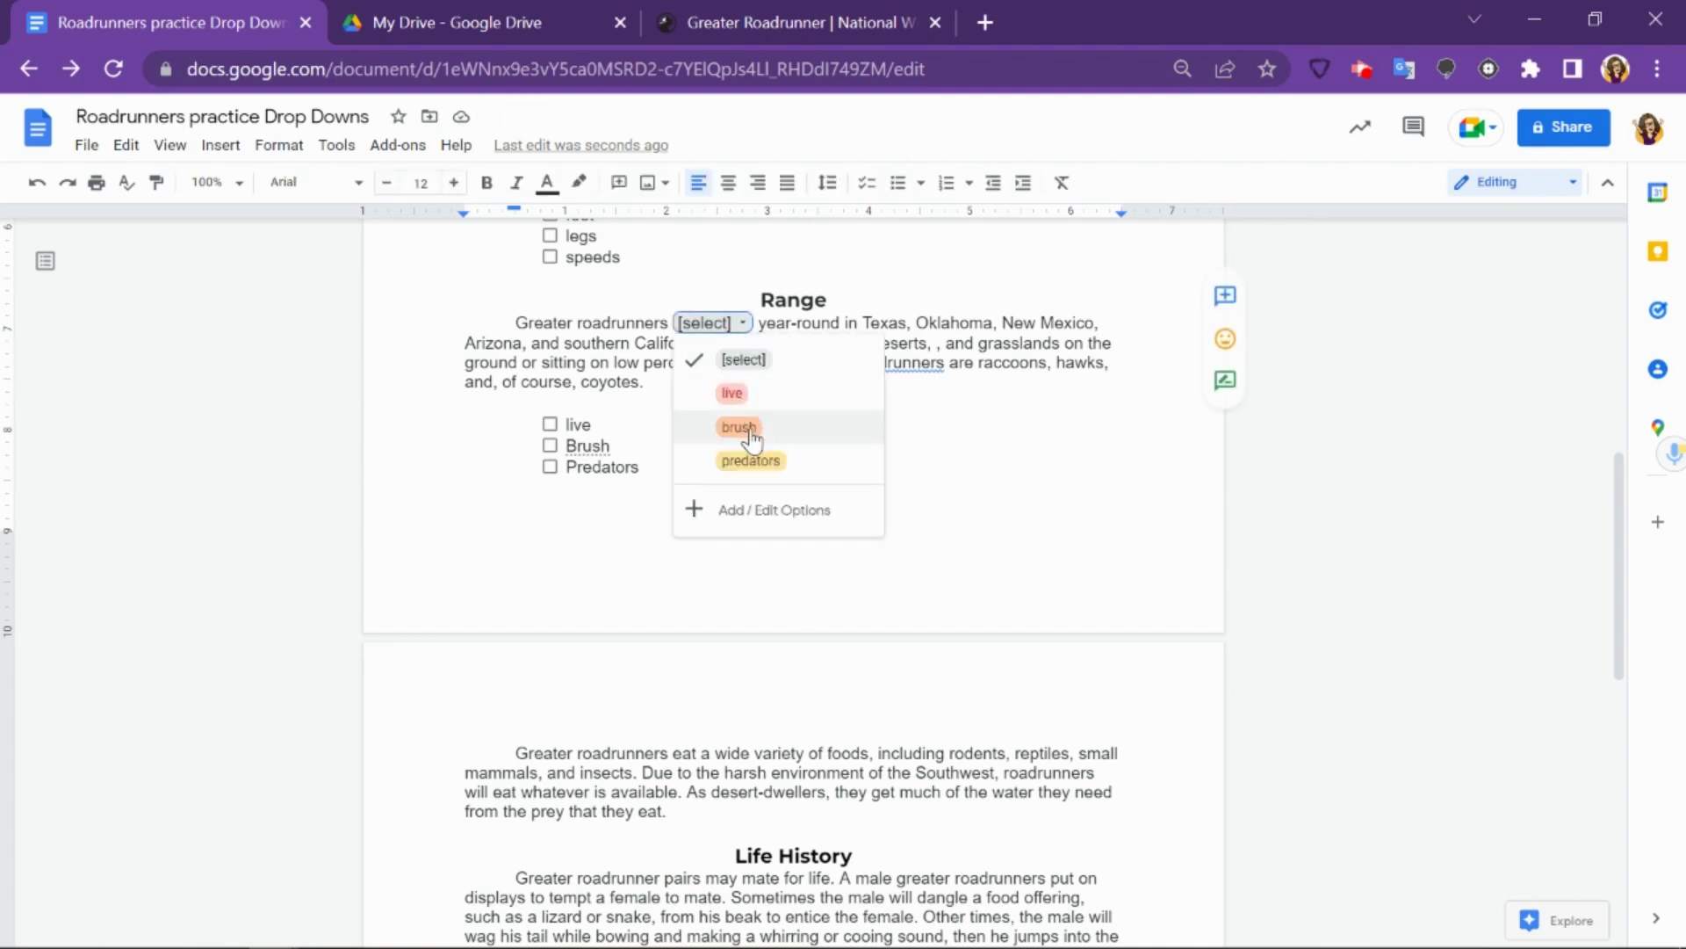
pyautogui.click(943, 404)
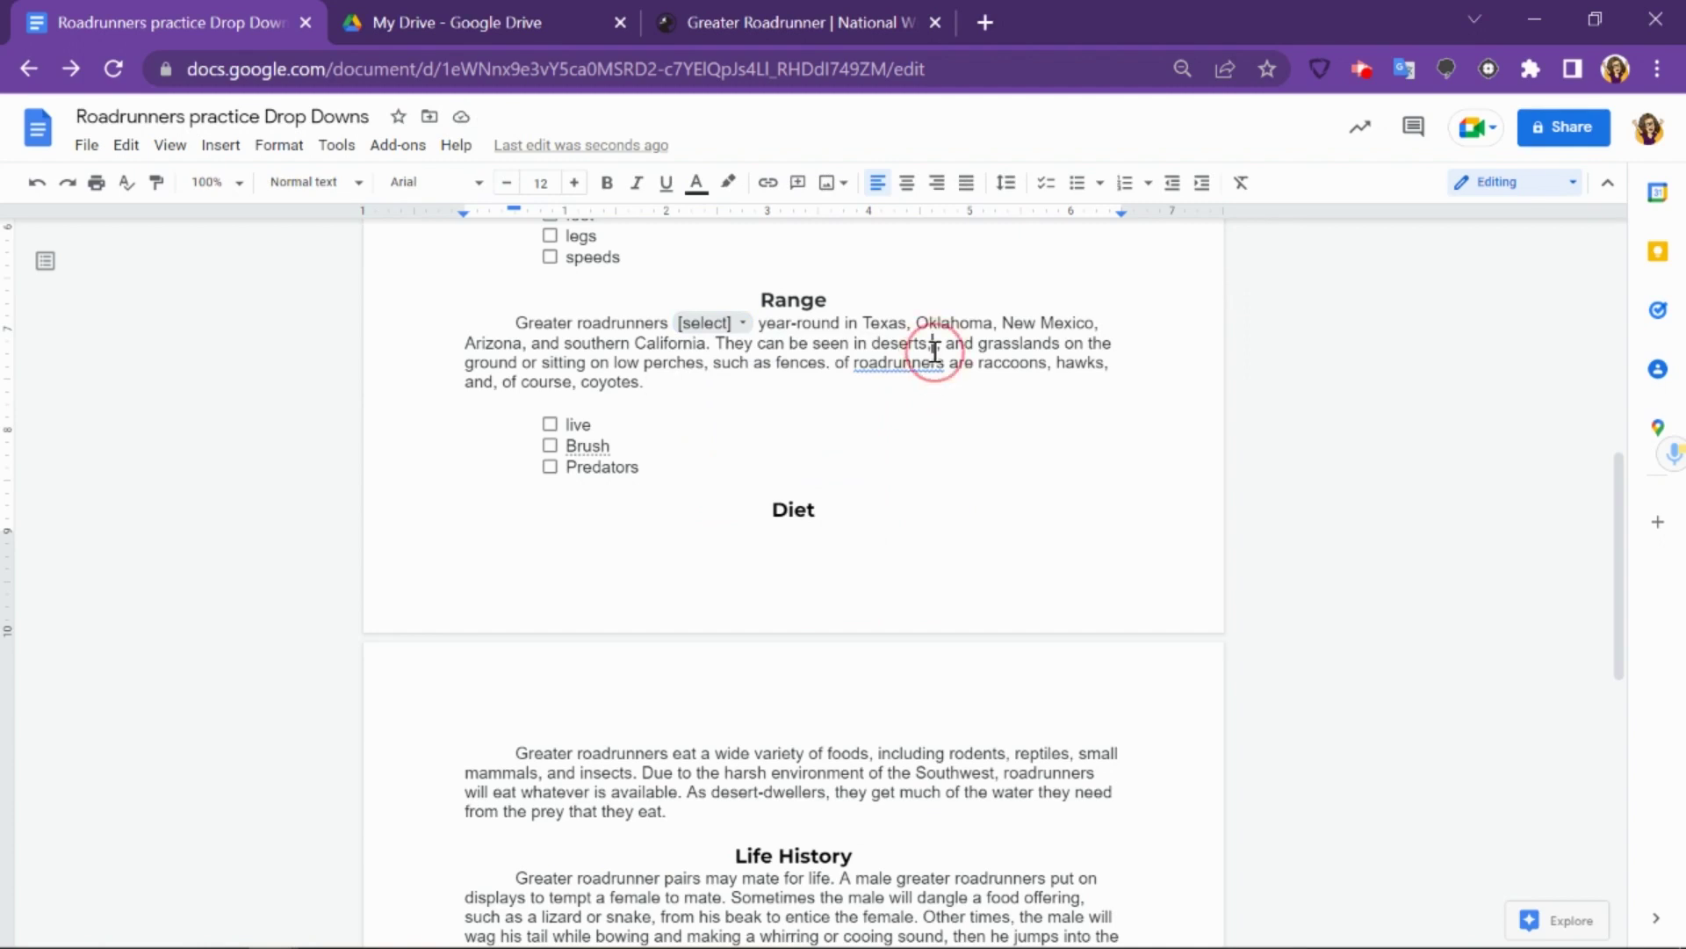
# - Insert two more Range dropdown chips, after 'deserts,' and after 'fences.'
pyautogui.click(216, 144)
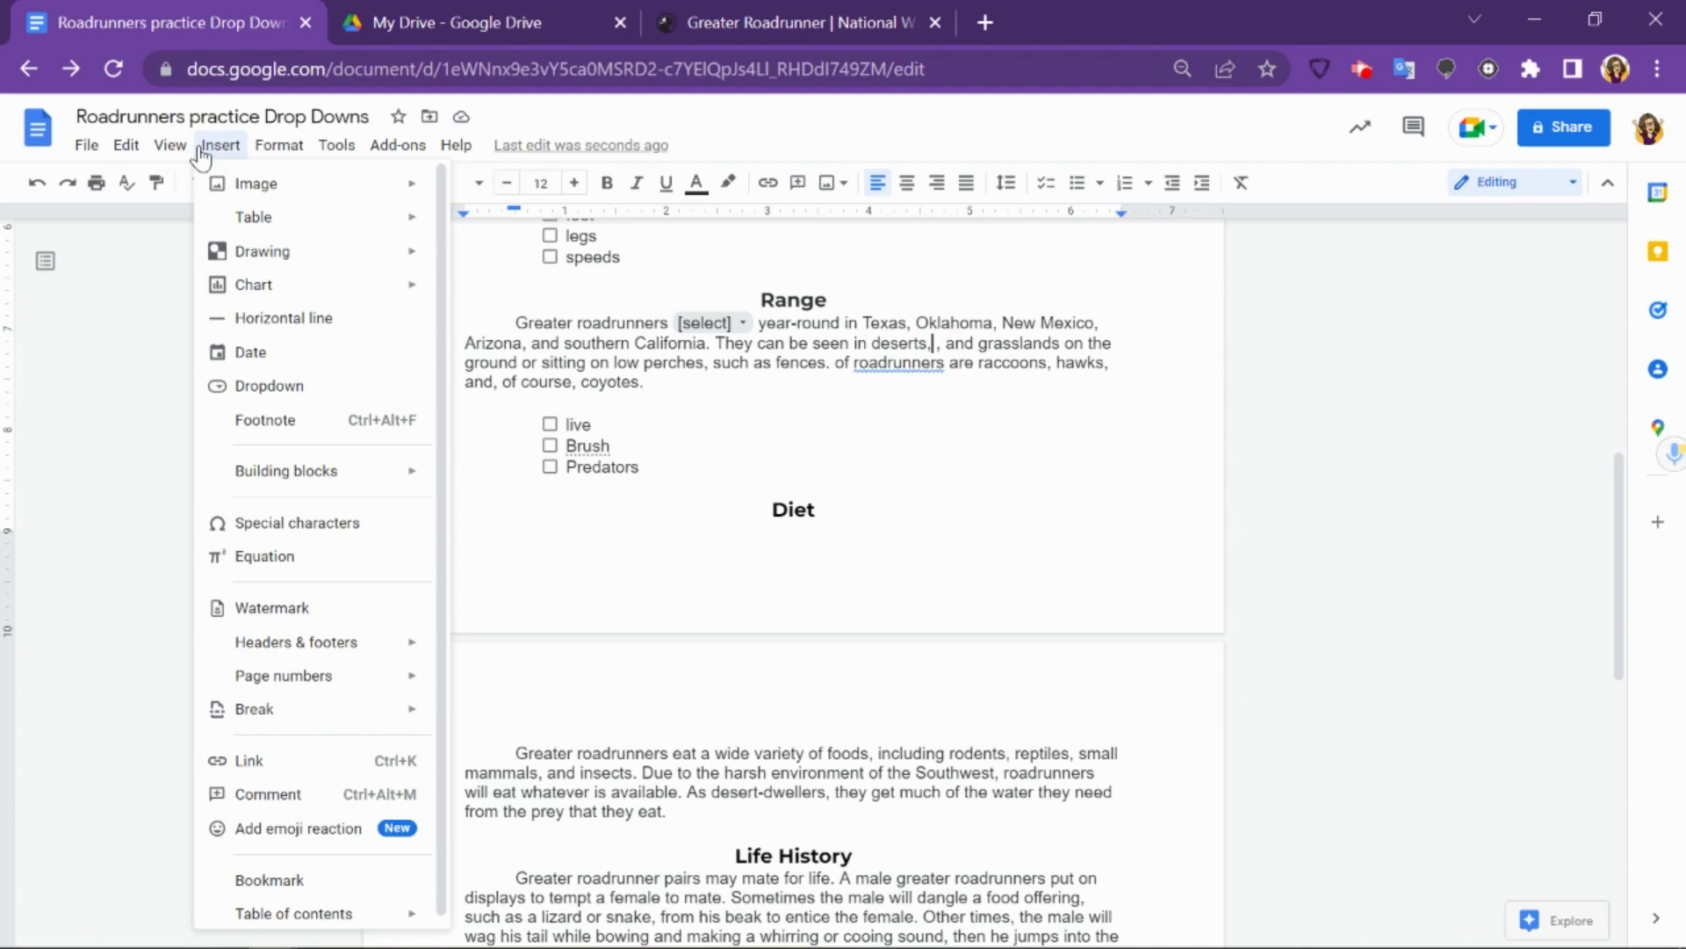
pyautogui.click(271, 392)
pyautogui.moveTo(952, 579)
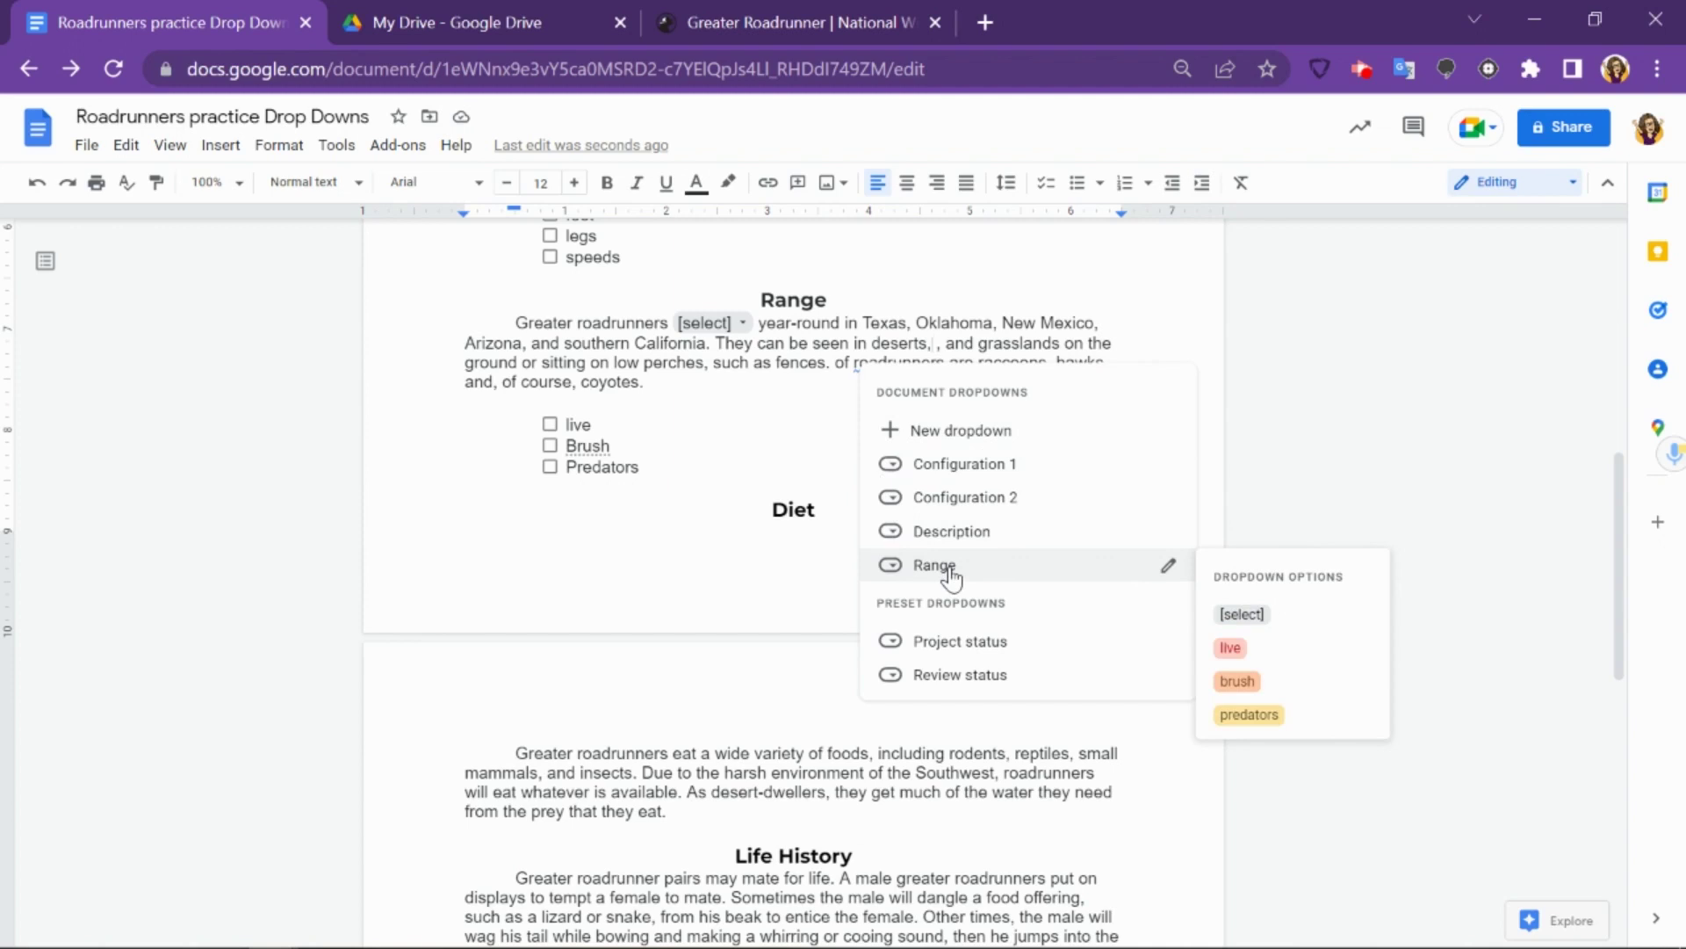
pyautogui.click(952, 575)
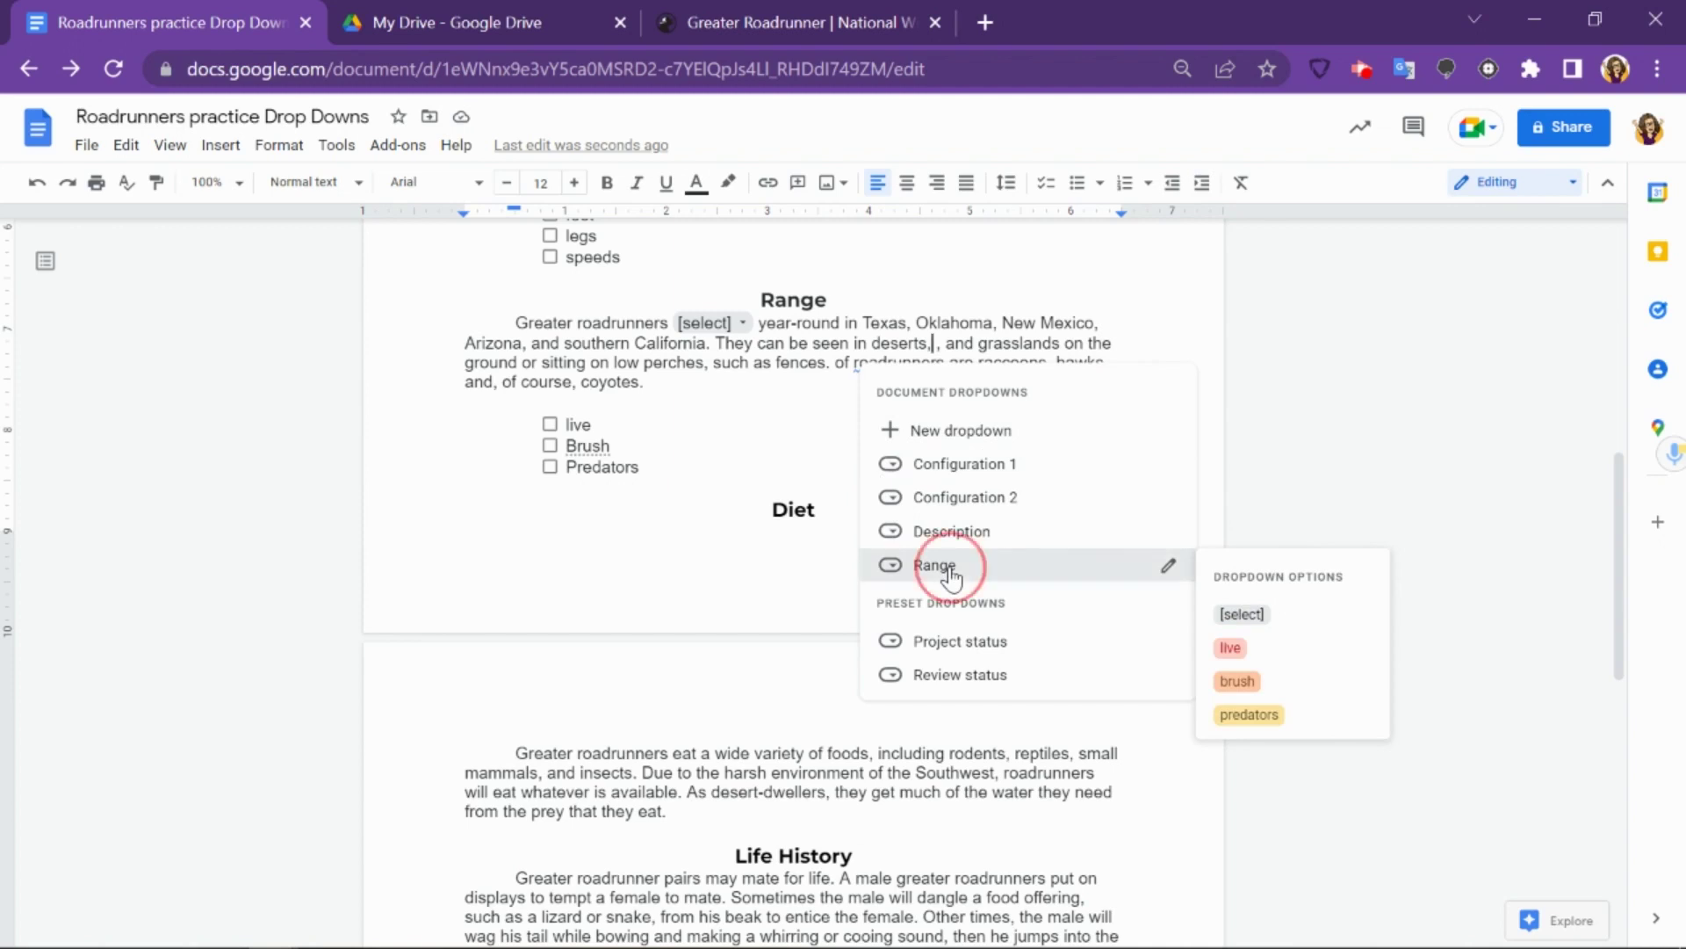
pyautogui.click(220, 145)
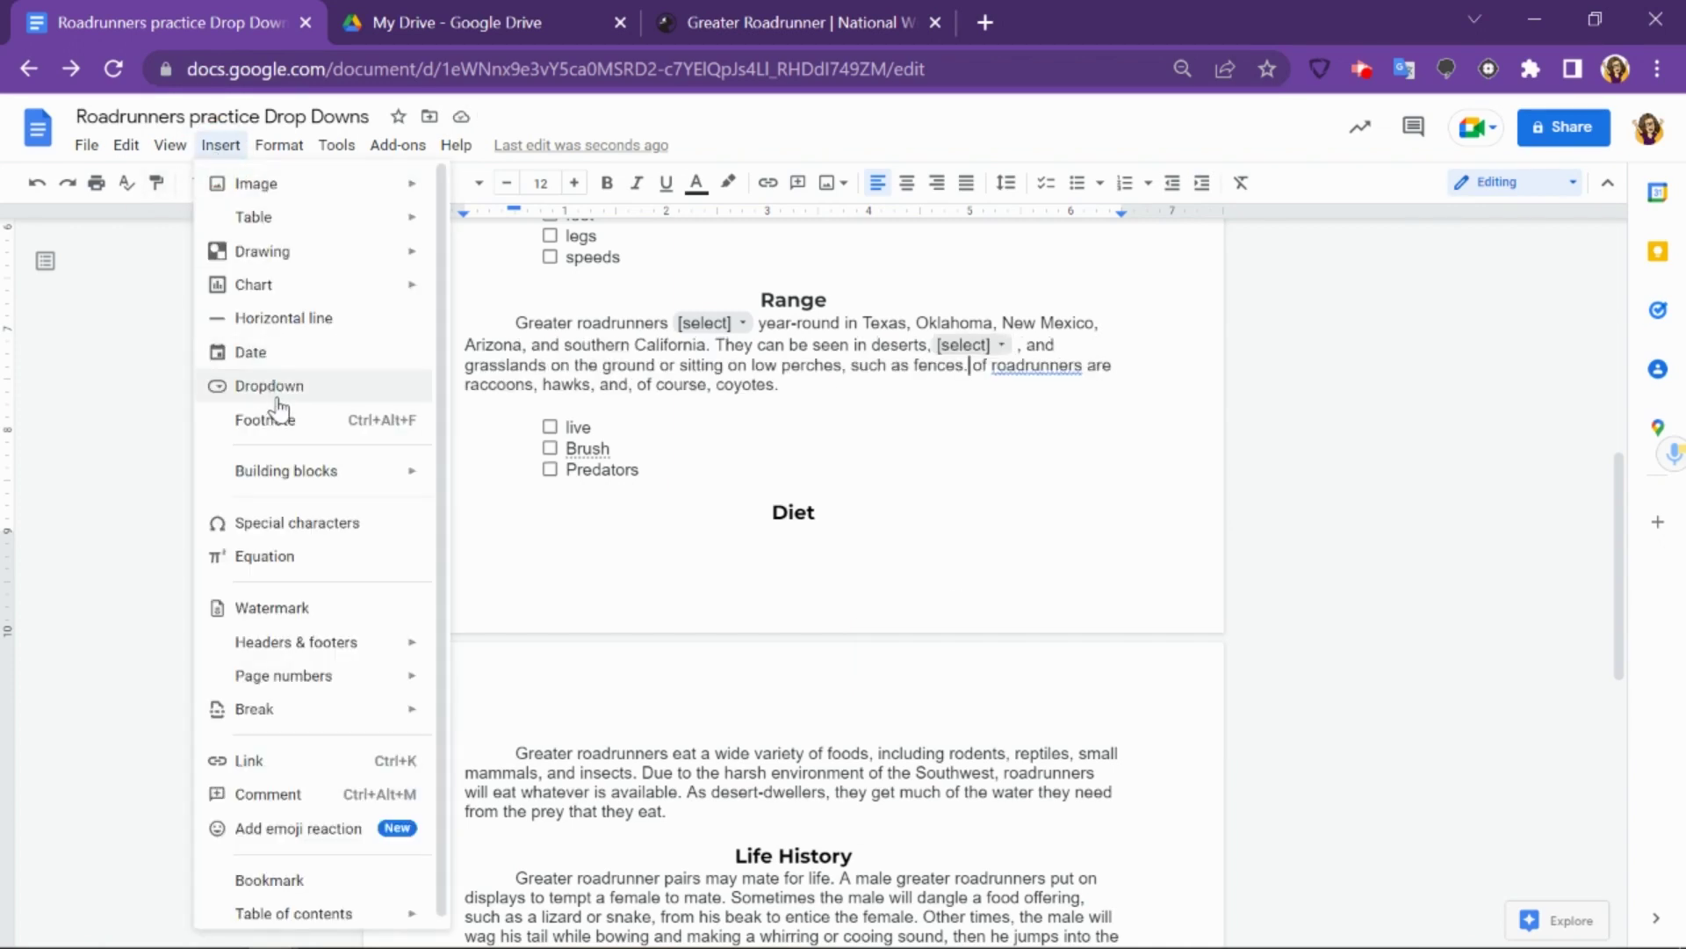
pyautogui.click(365, 389)
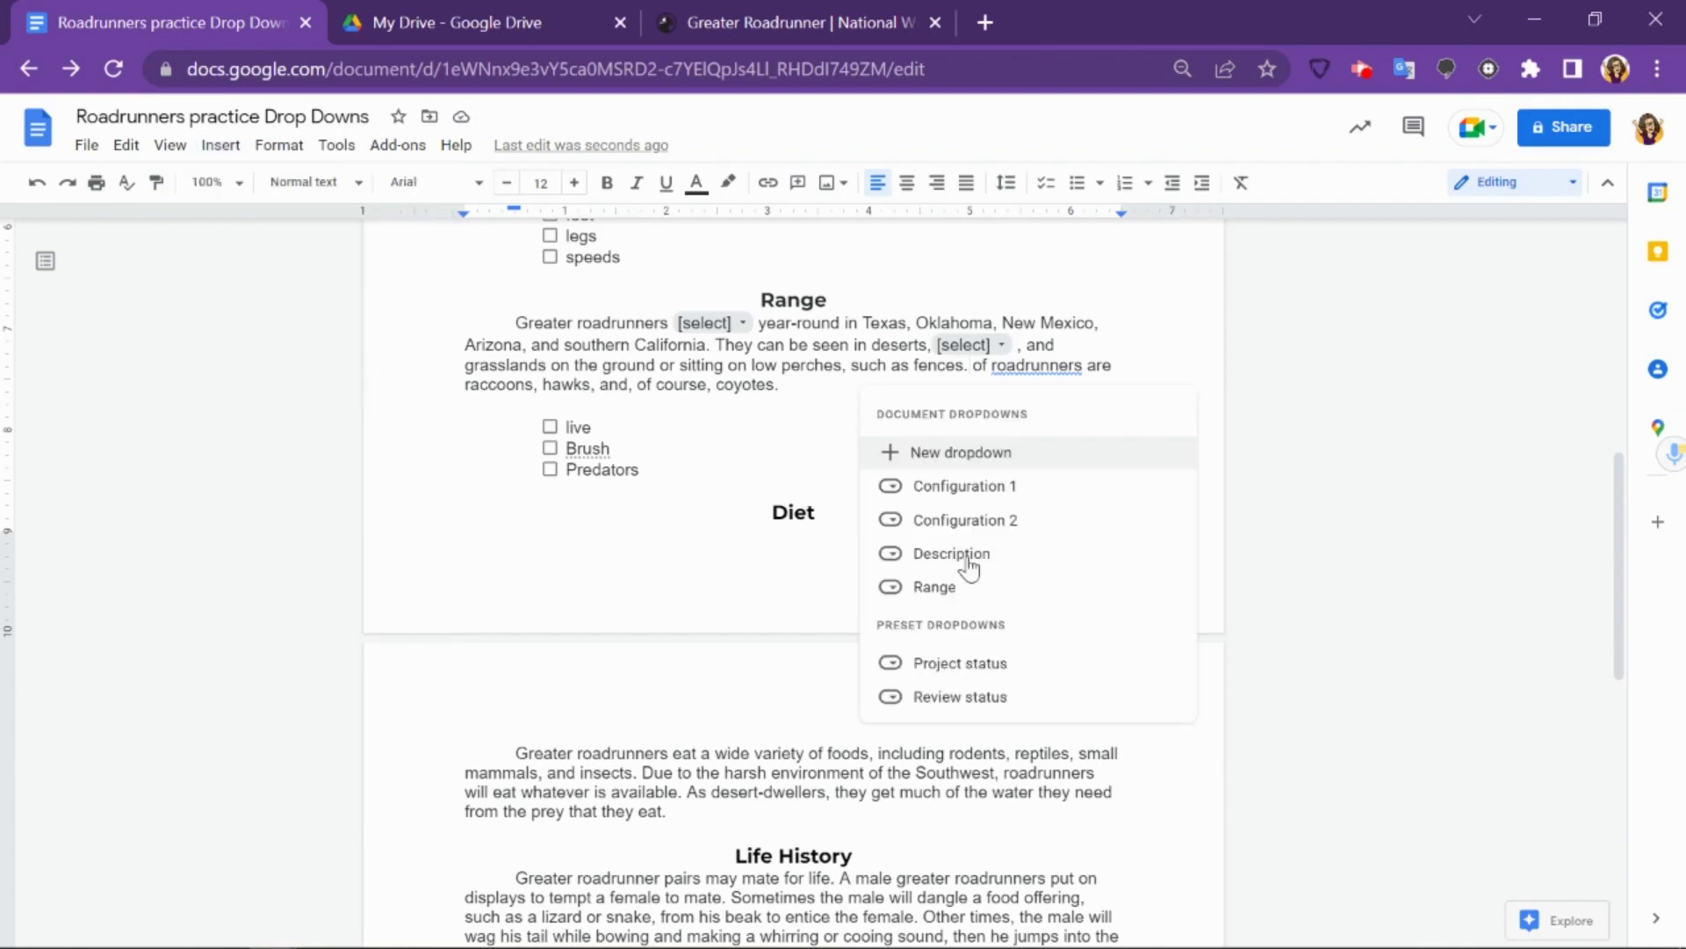
pyautogui.click(977, 586)
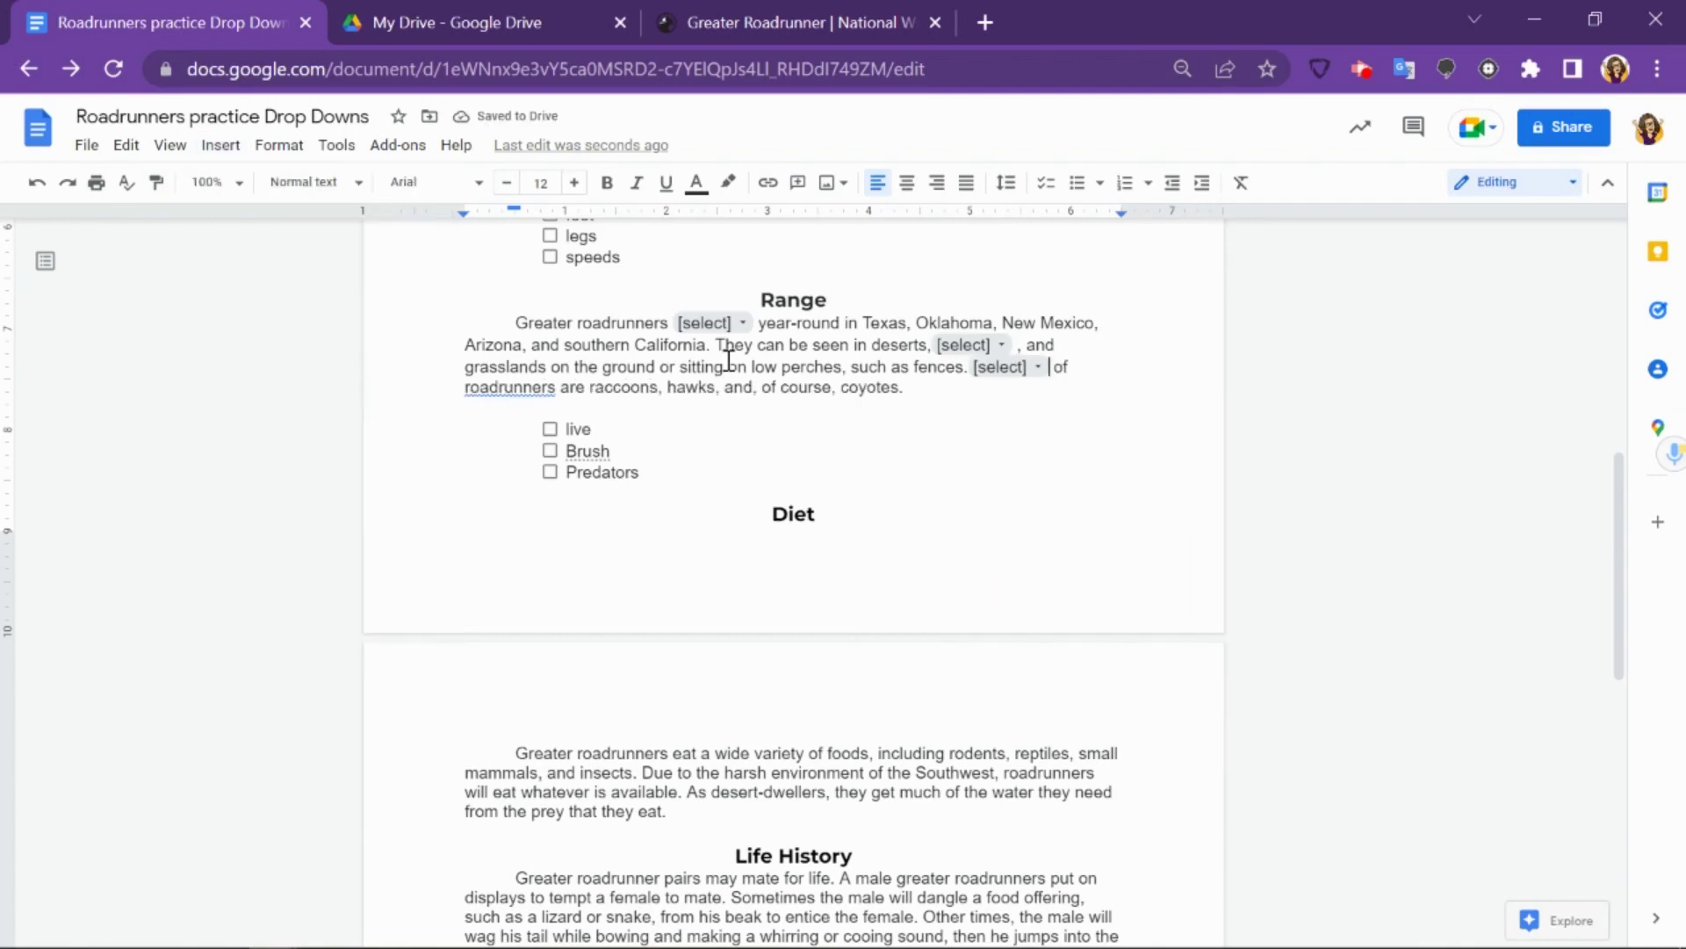
# - Choose live, brush and predators in the three Range dropdown blanks
pyautogui.click(744, 324)
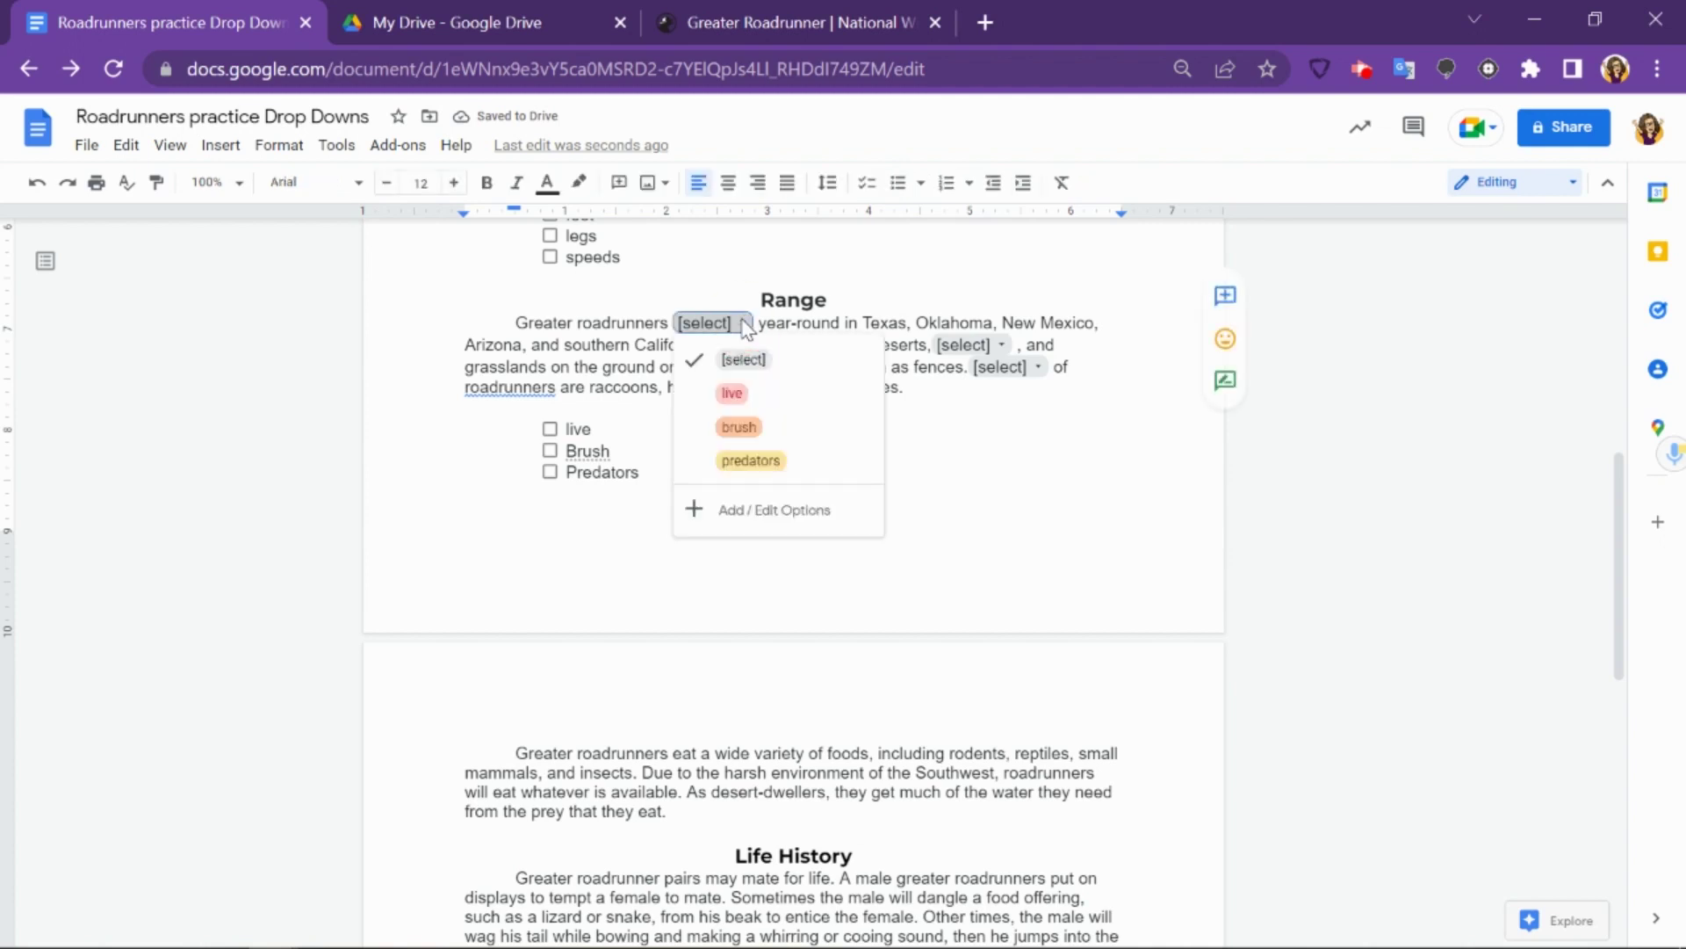
pyautogui.click(733, 392)
pyautogui.click(1004, 347)
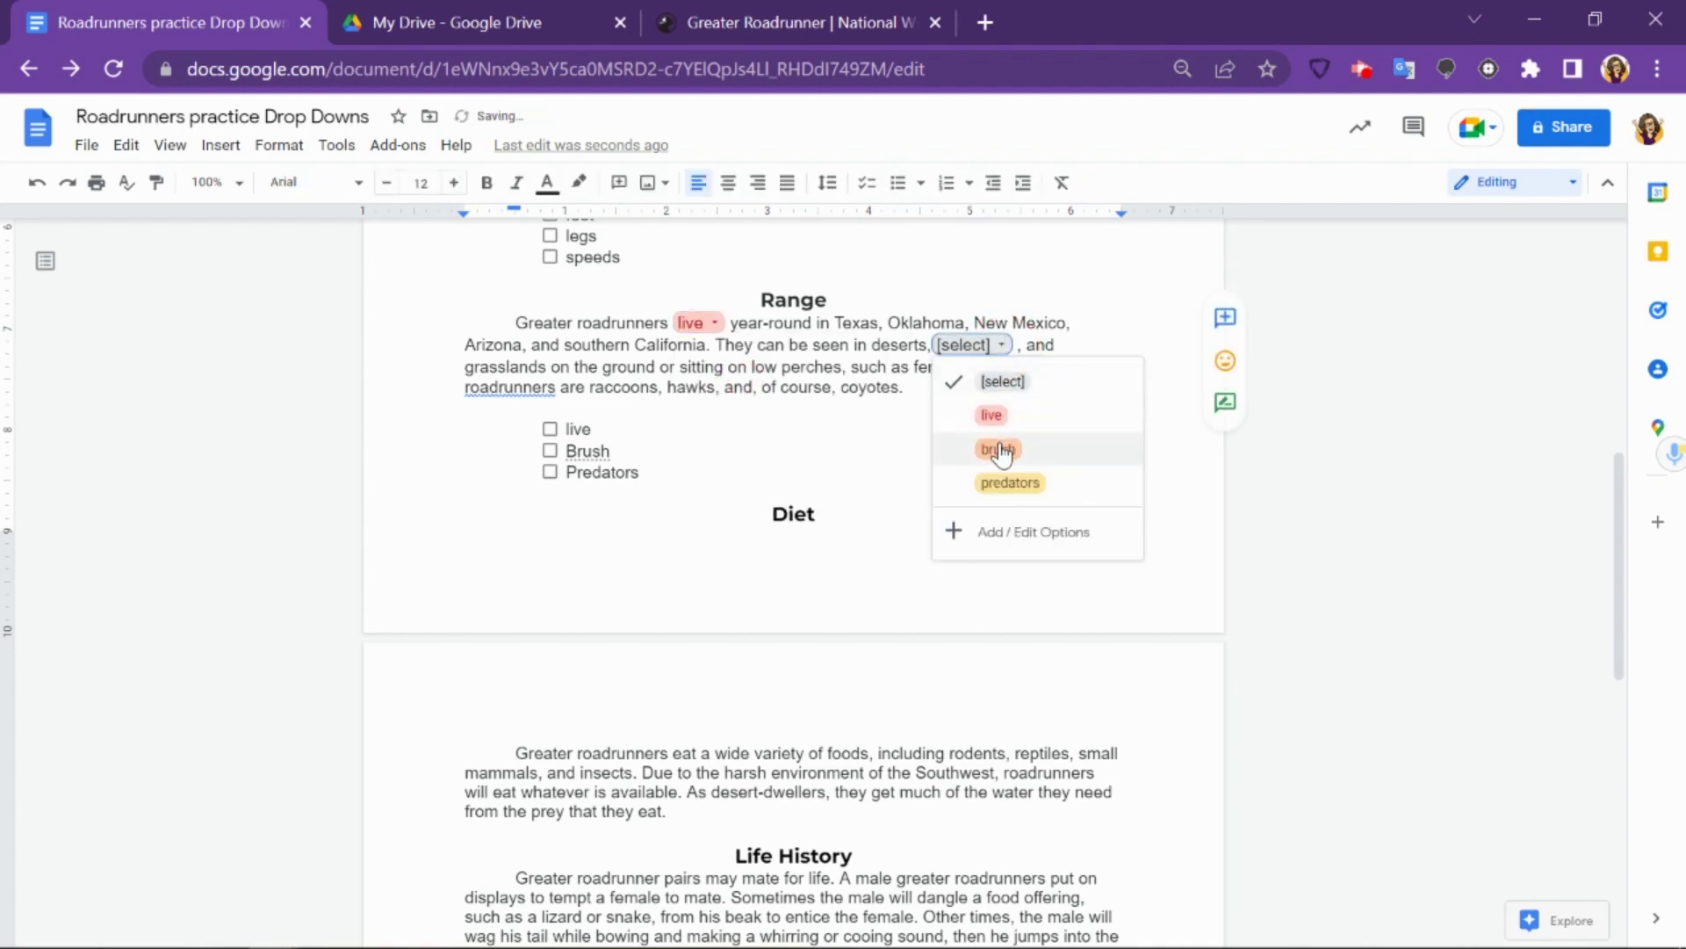
pyautogui.click(1000, 448)
pyautogui.click(1035, 366)
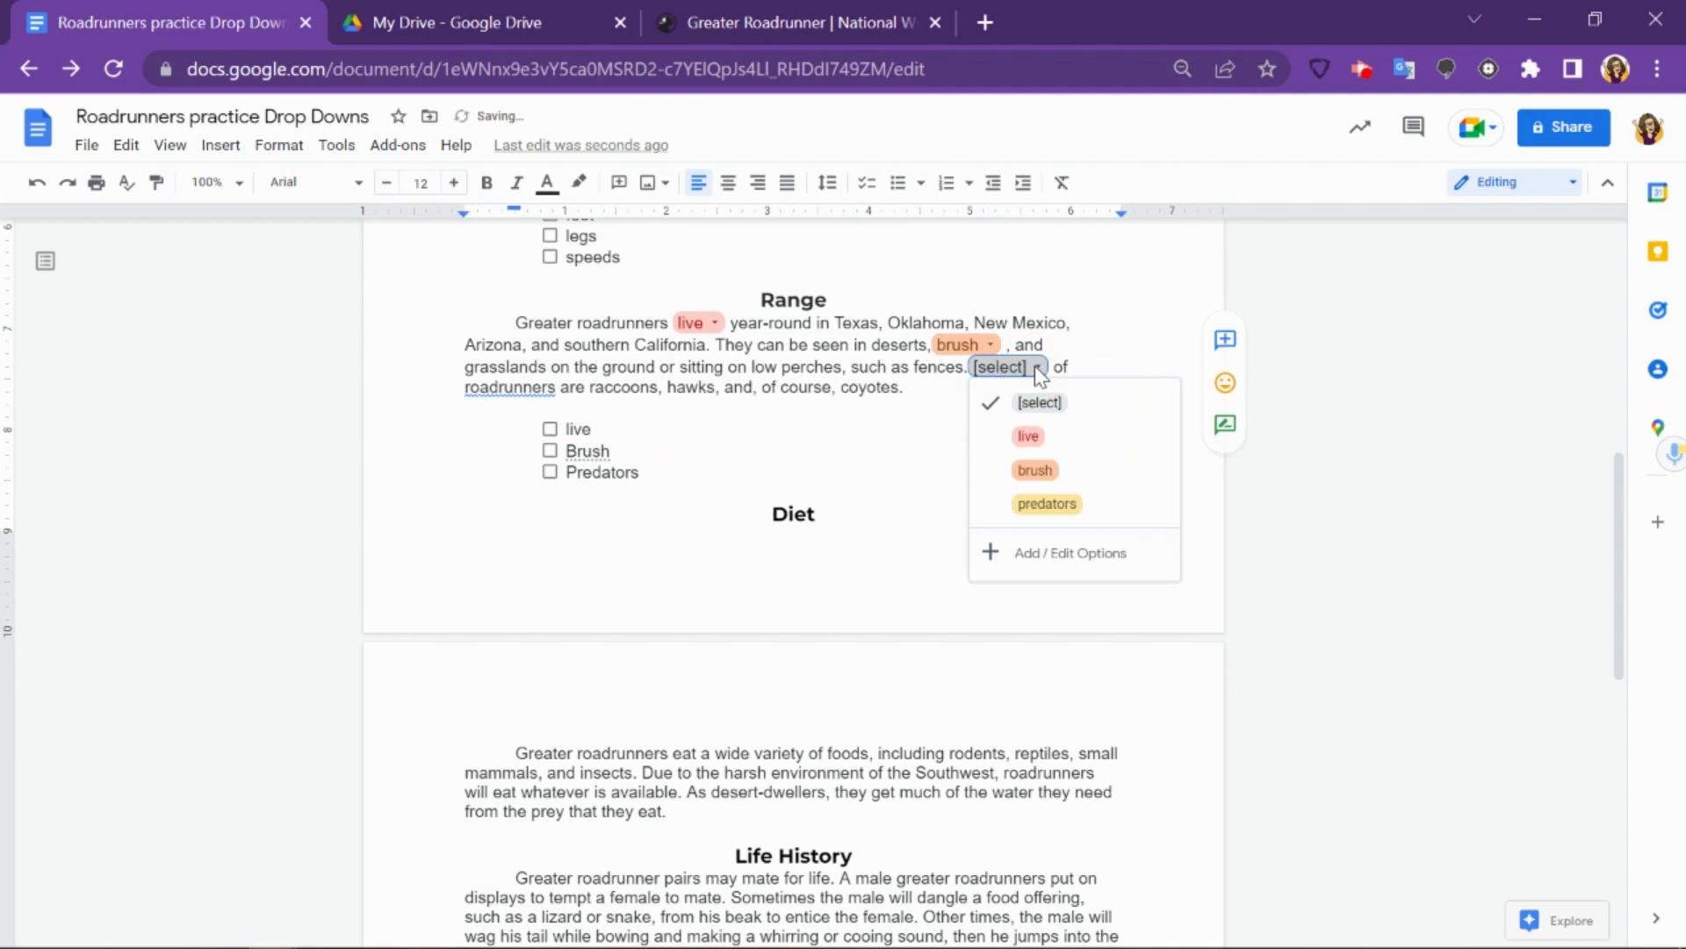
pyautogui.click(1031, 505)
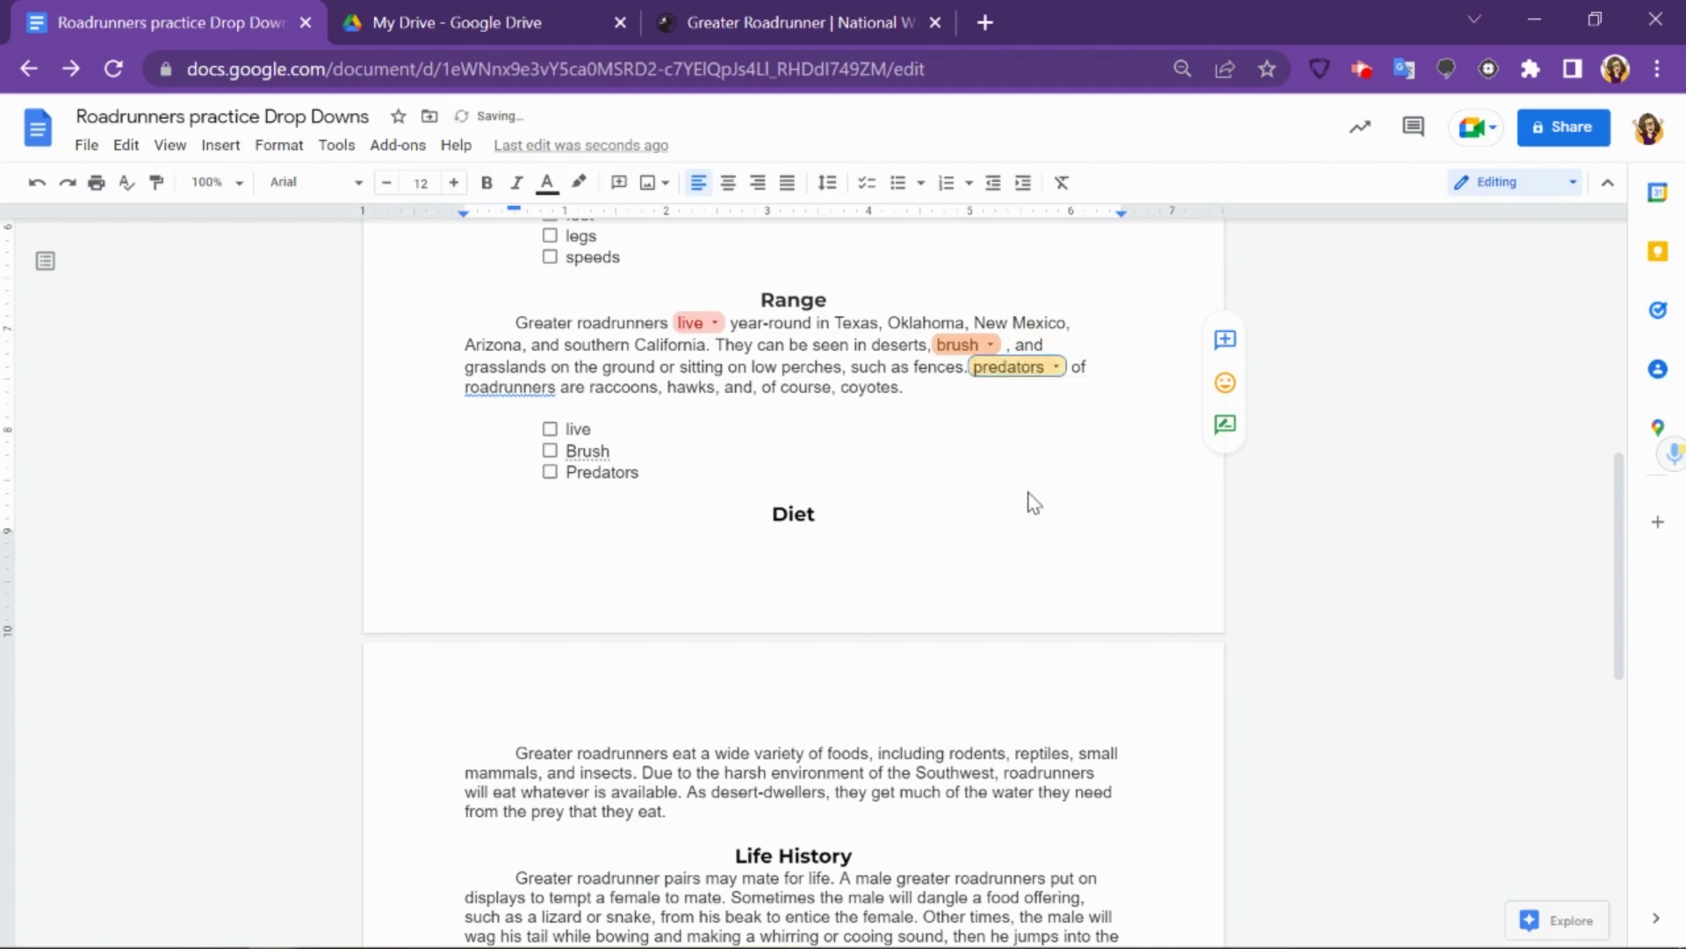
# - Tick off live, Brush and Predators in the checklist word bank
pyautogui.click(550, 450)
pyautogui.click(550, 428)
pyautogui.click(549, 449)
pyautogui.click(550, 472)
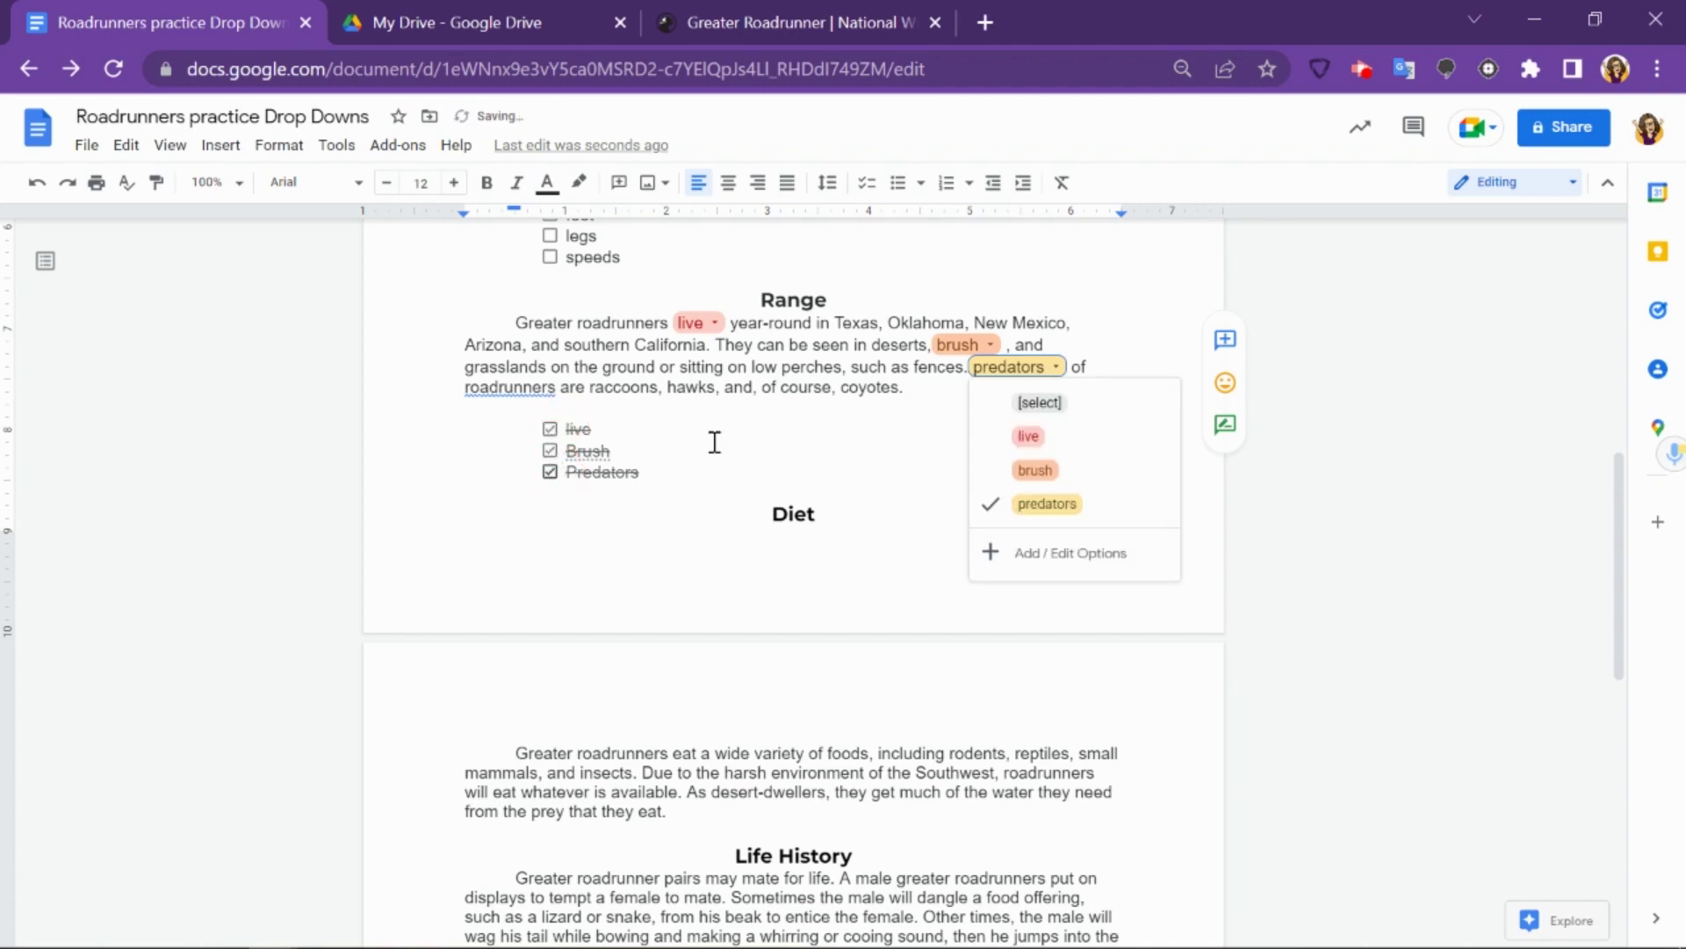
pyautogui.click(743, 428)
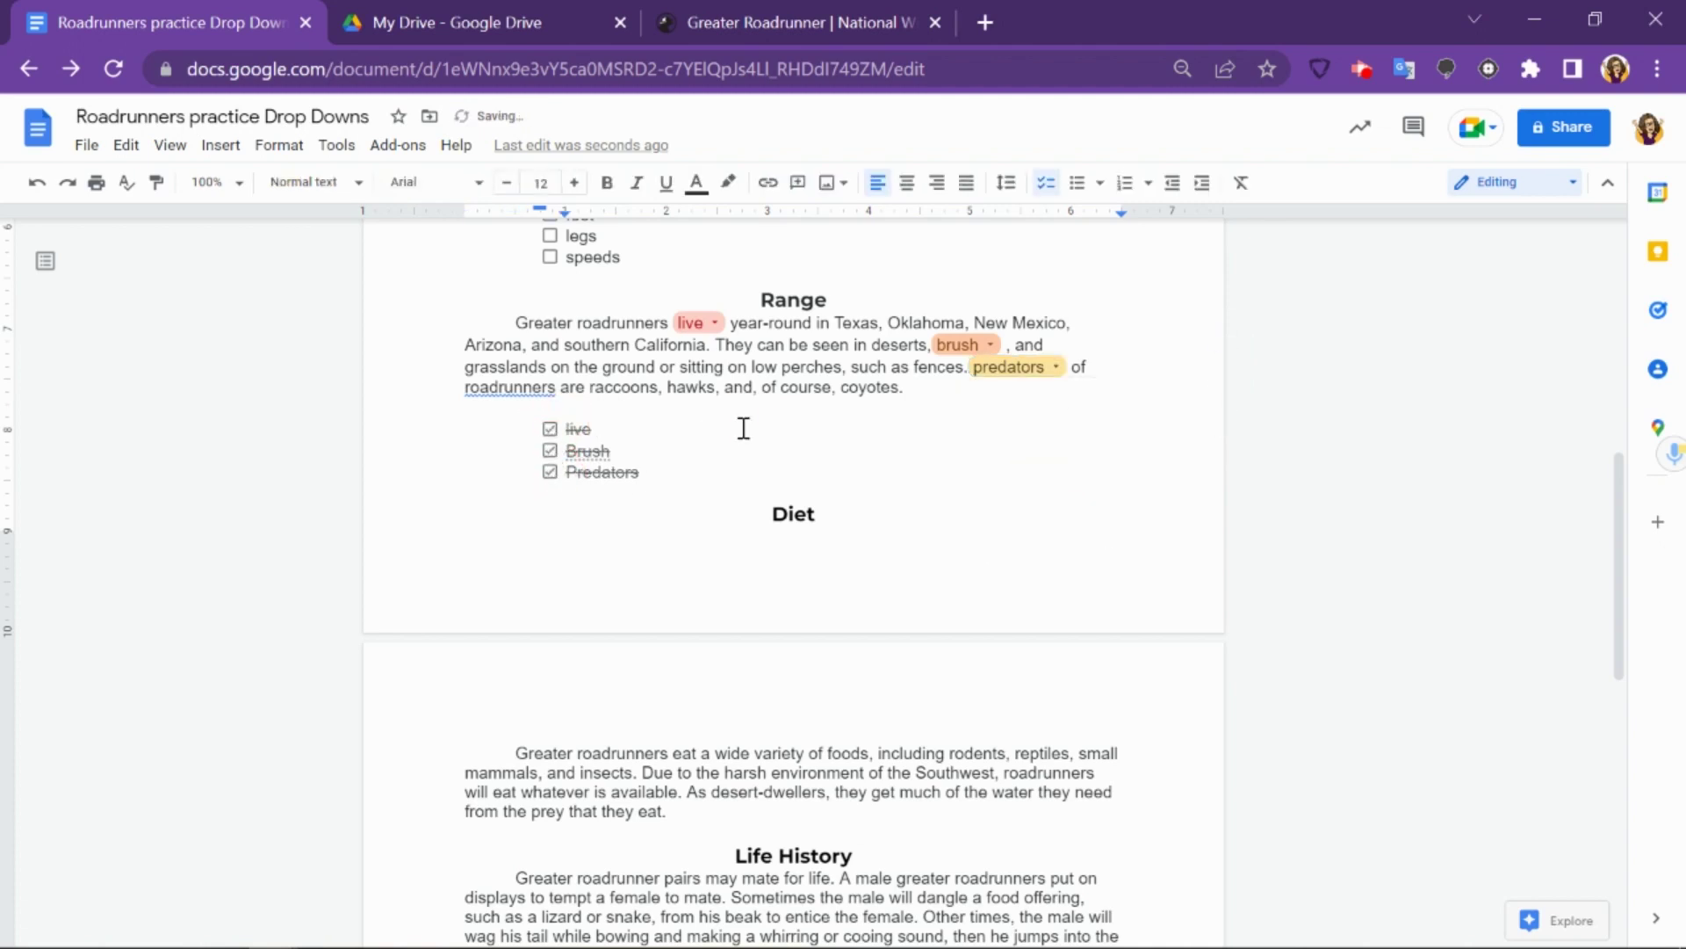